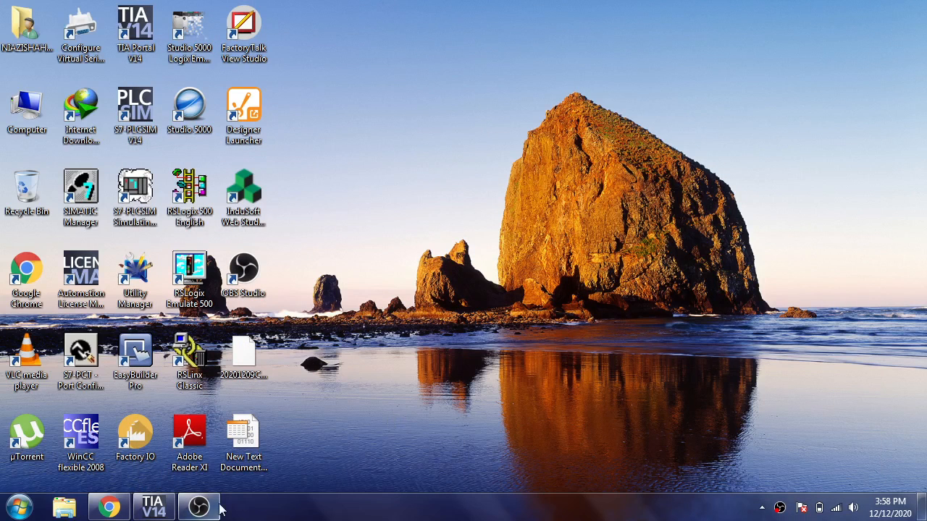
Switch to TIA Portal, add a new screen to HMI_1 and rename it Trend
click(152, 507)
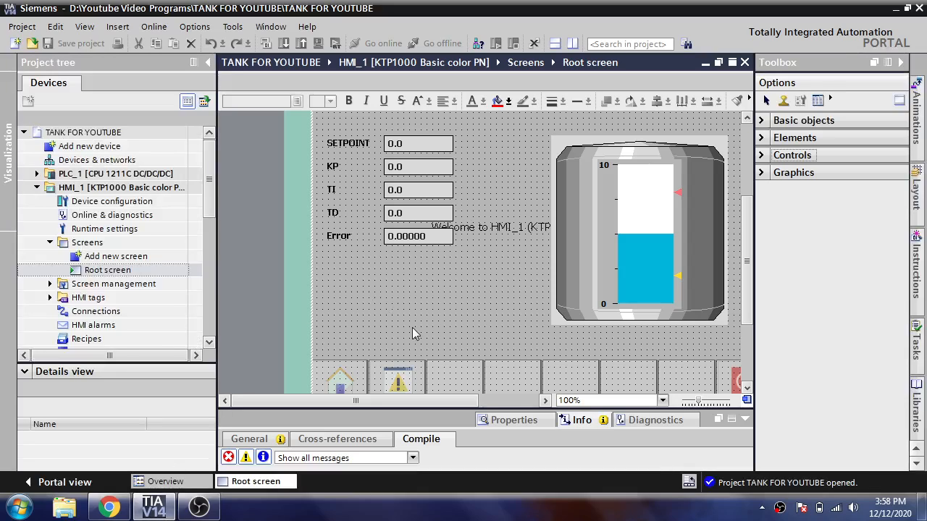
double_click(147, 258)
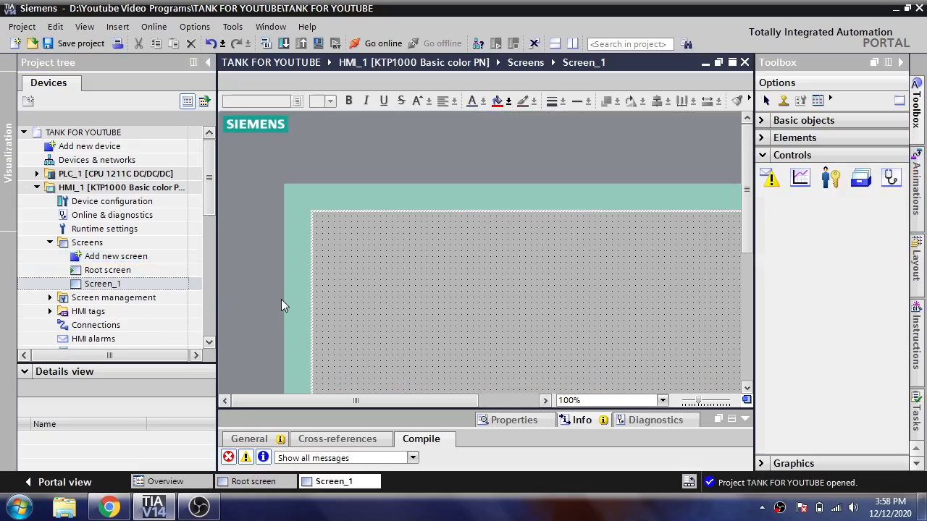
click(144, 285)
right_click(141, 283)
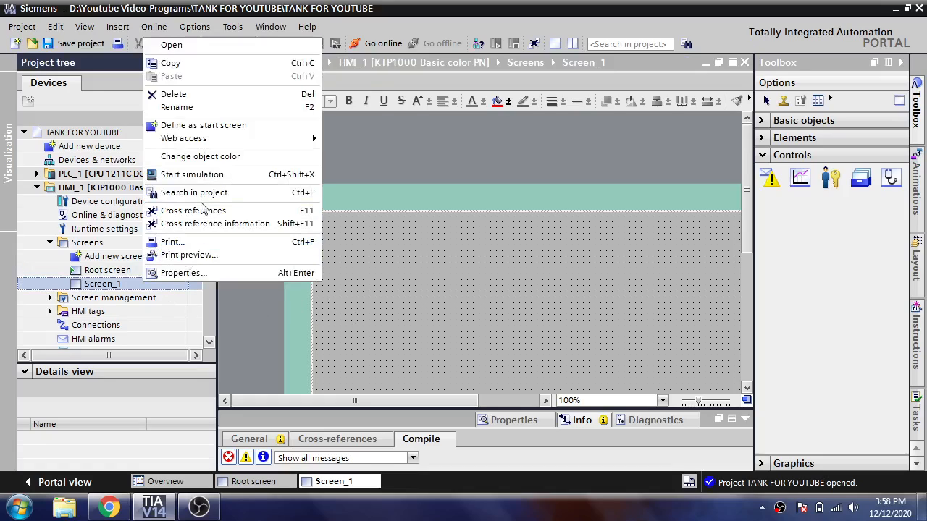
click(216, 109)
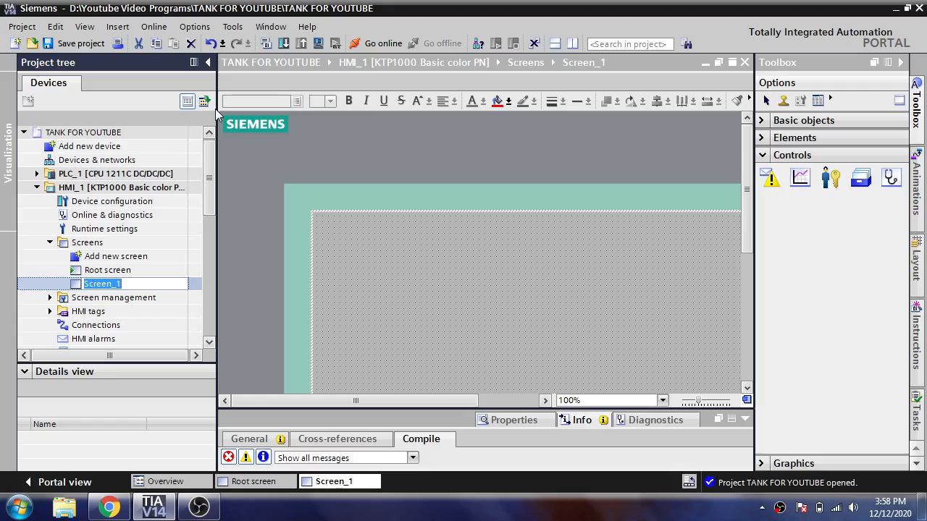
text(A)
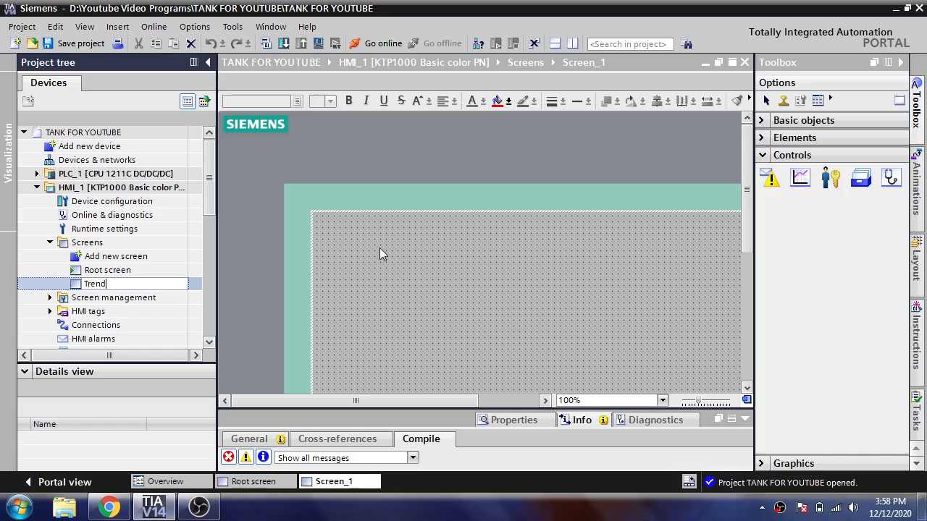
text(rend)
key(Return)
Rename the Root screen of HMI_1 as MAIN
right_click(150, 271)
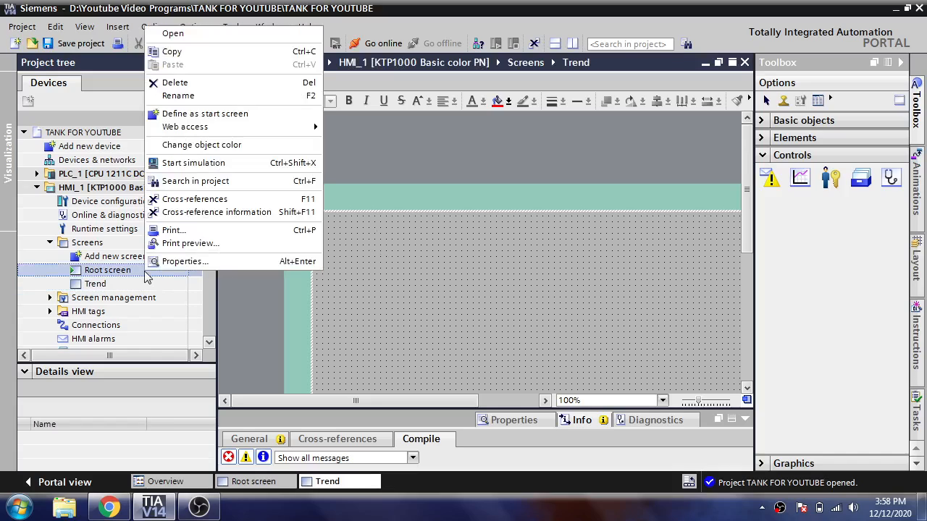
click(210, 96)
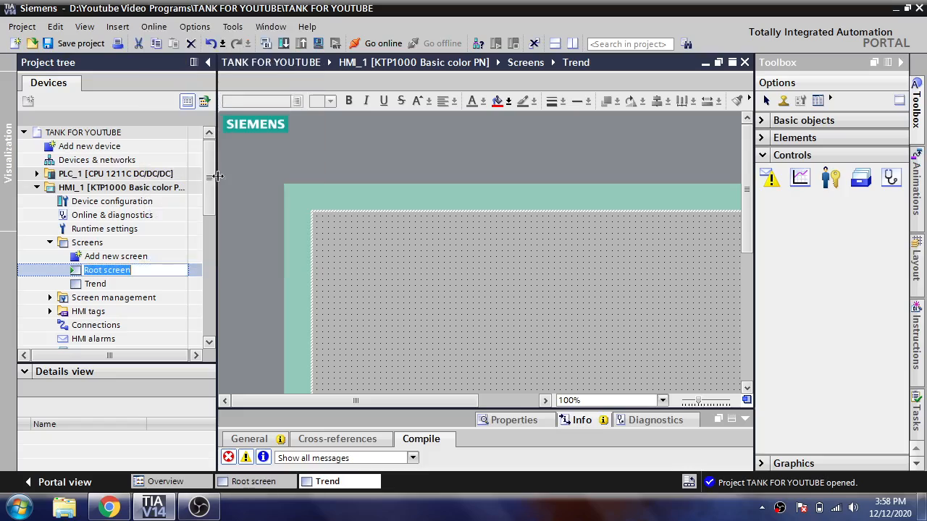
text(MAIN)
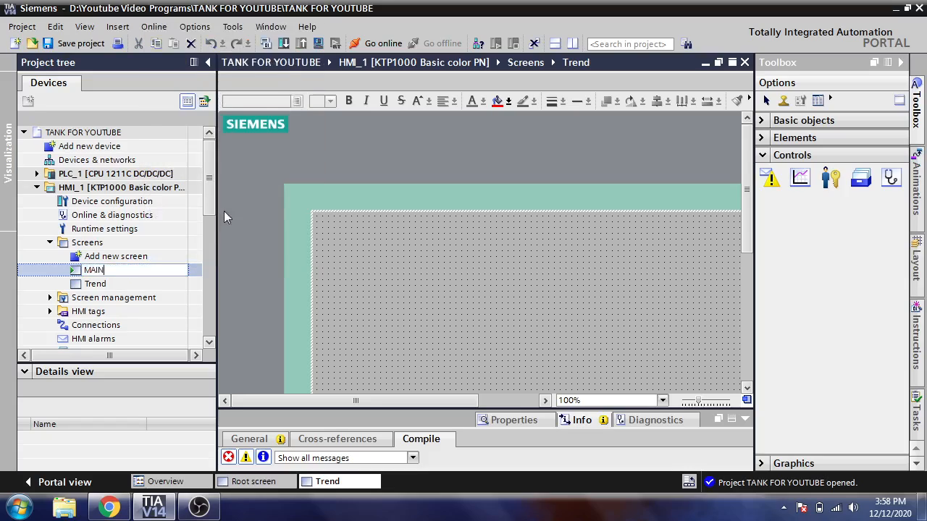
key(Return)
Place a button near the left edge of the Trend screen and label it MAIN
drag(349, 400, 414, 400)
drag(748, 205, 747, 277)
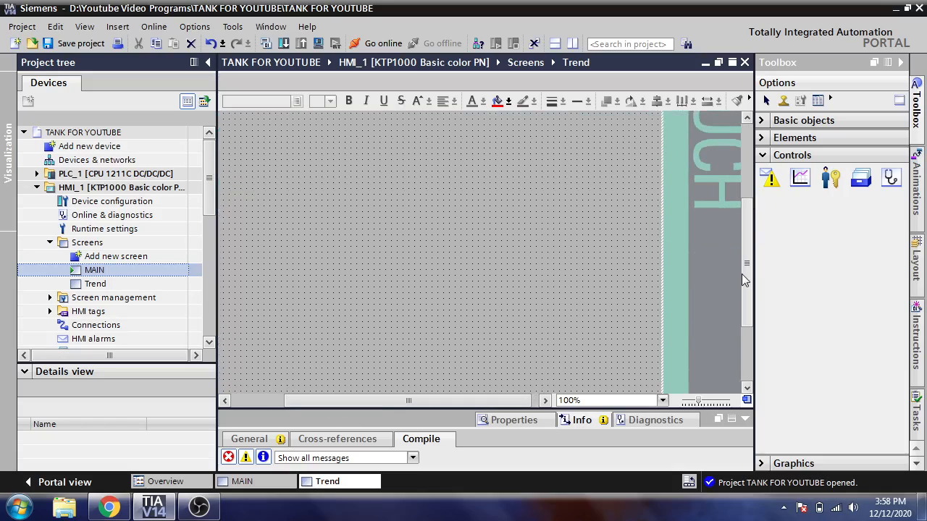
drag(519, 404, 480, 399)
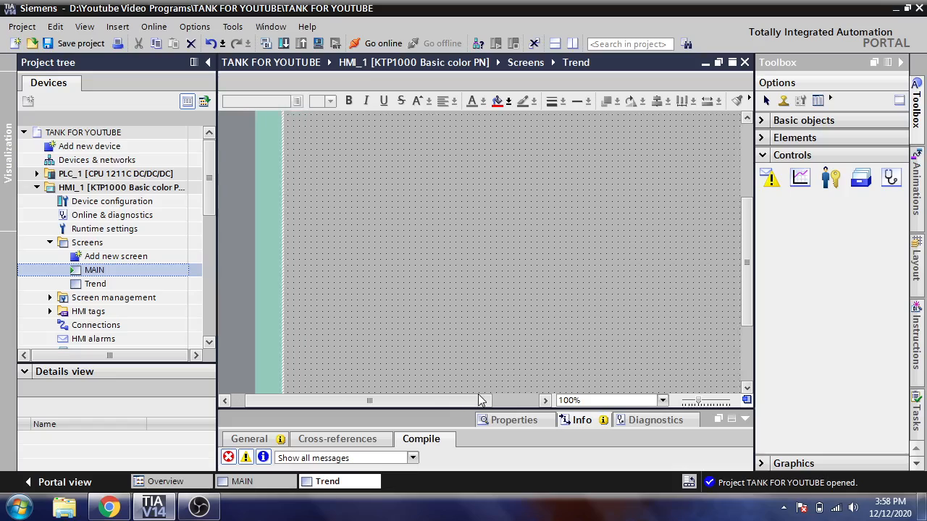
click(764, 120)
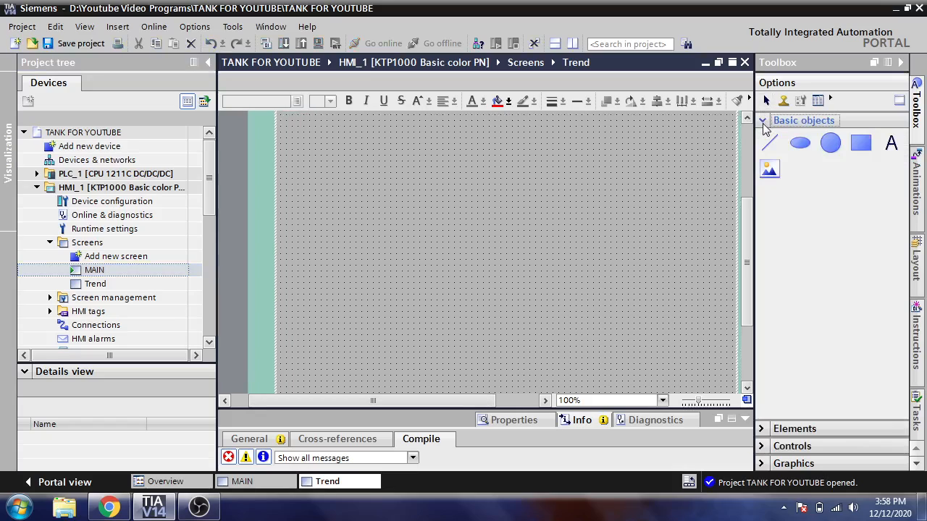
click(764, 124)
click(763, 139)
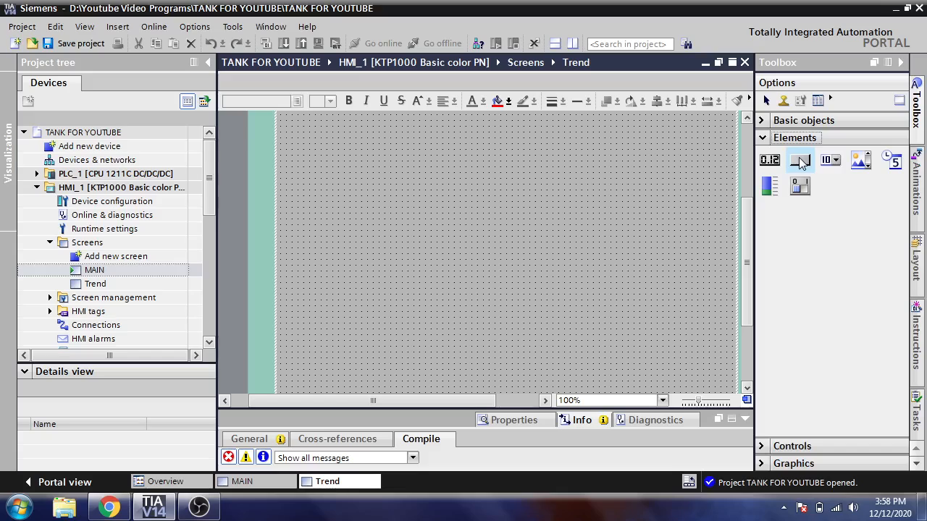
drag(556, 185, 315, 290)
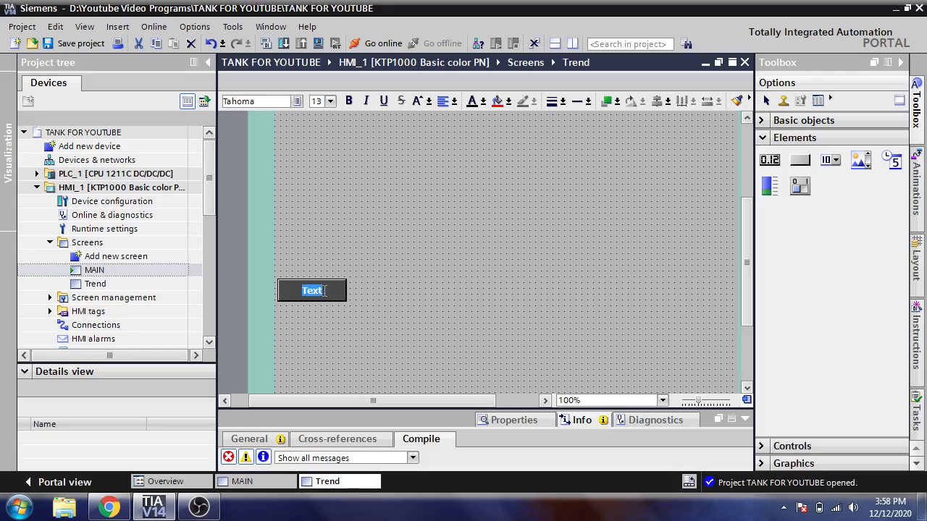
text(MAIN)
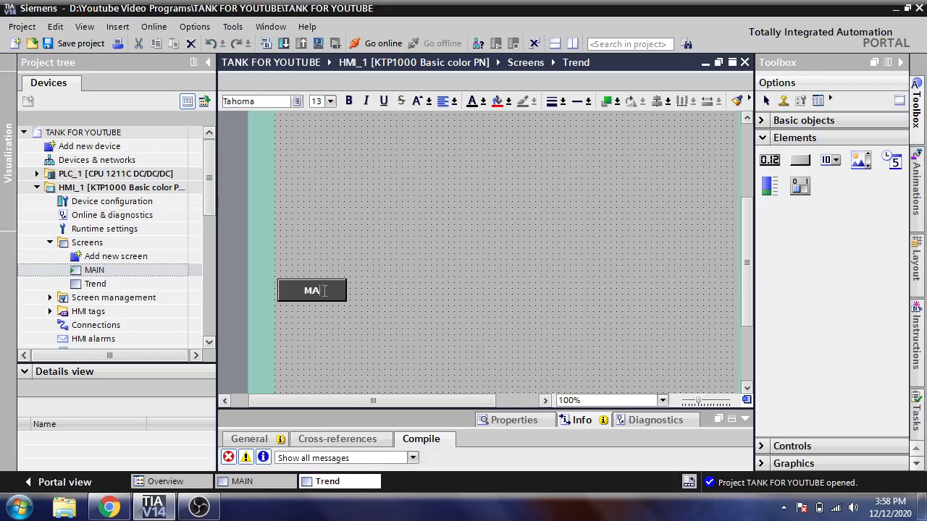
click(345, 318)
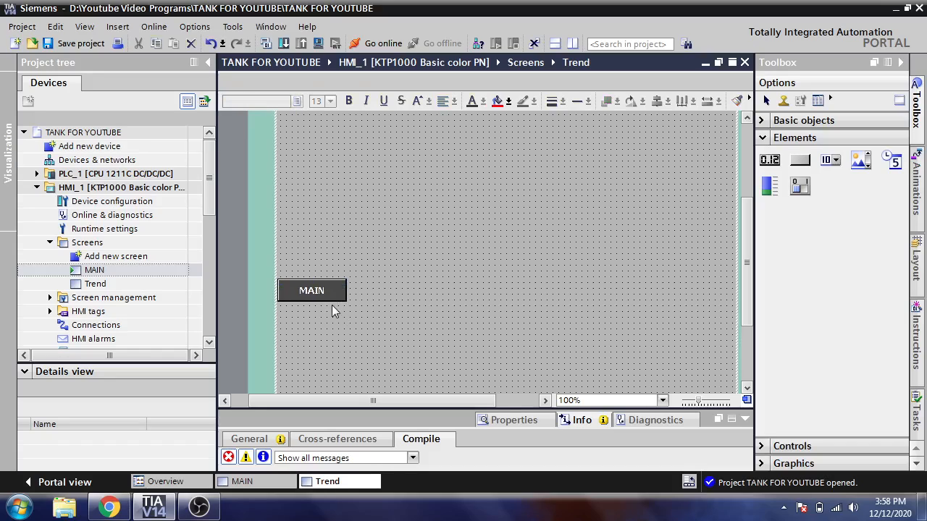
Copy the MAIN button onto the MAIN screen, place it below the Error field and relabel it TREND
drag(356, 408, 369, 330)
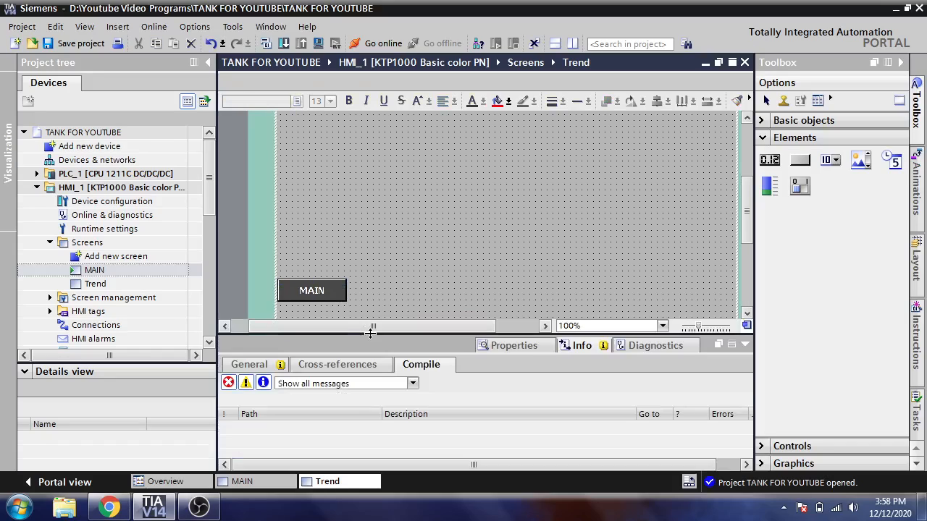
right_click(325, 291)
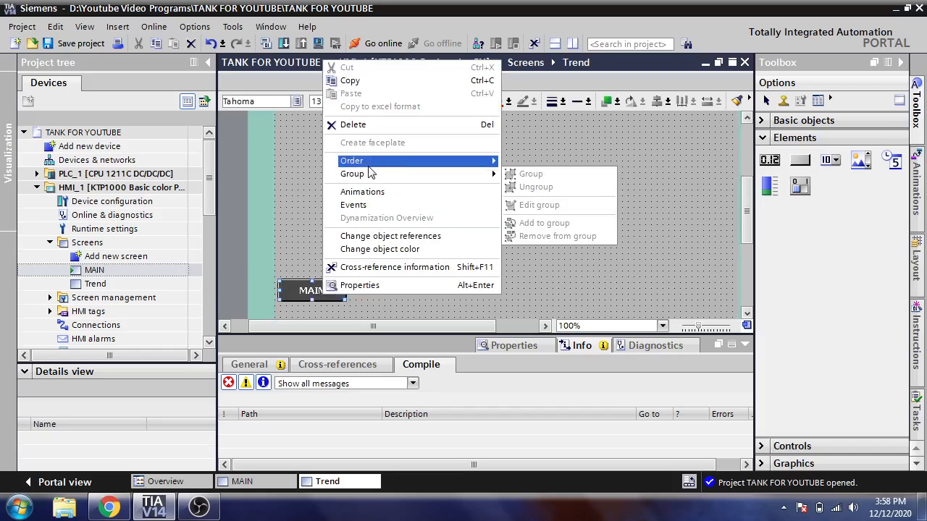
click(384, 85)
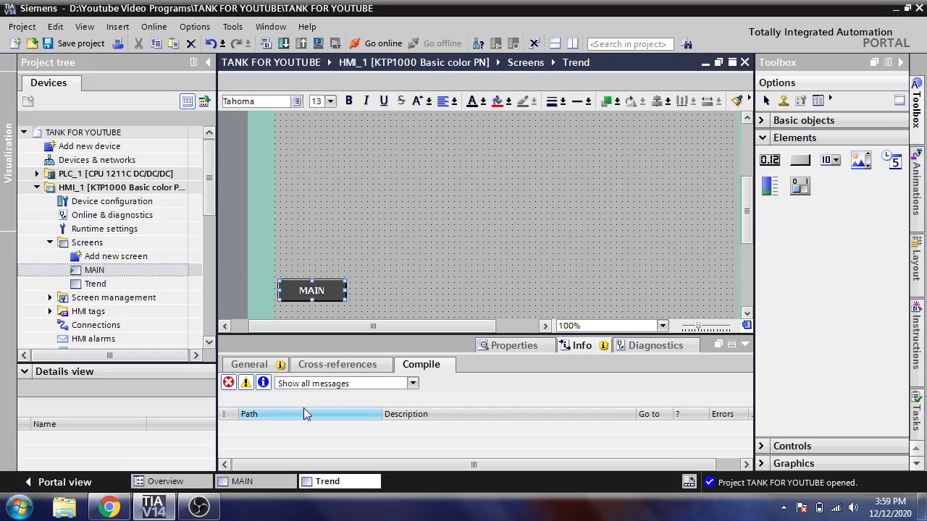
click(273, 479)
right_click(341, 284)
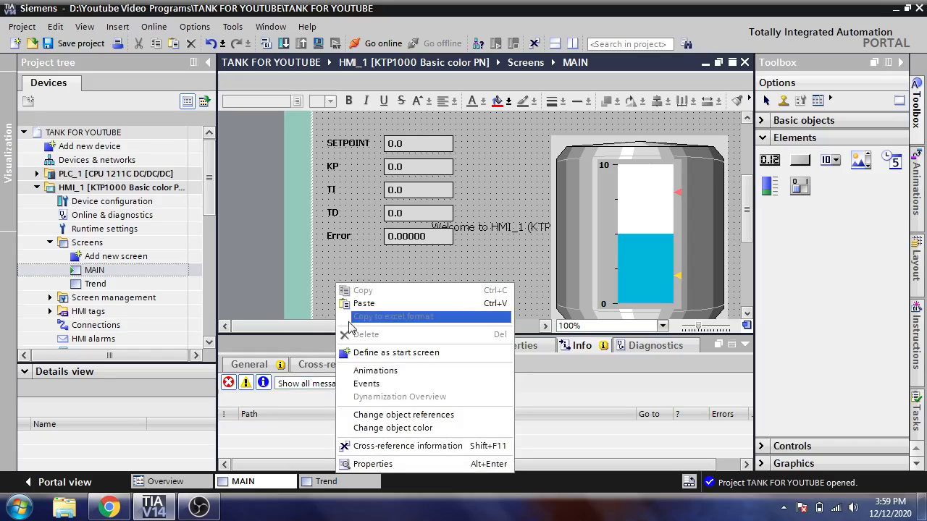
click(358, 302)
drag(359, 297, 366, 277)
double_click(355, 270)
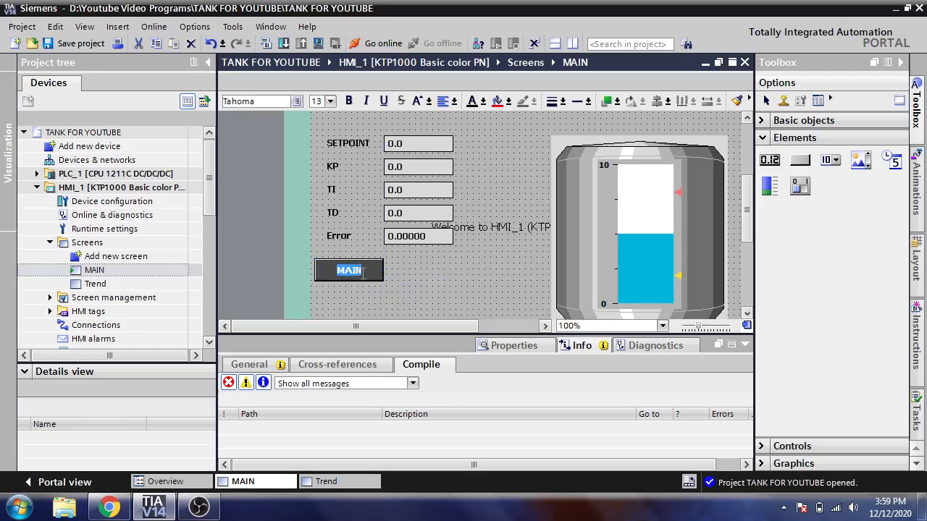
text(TREND)
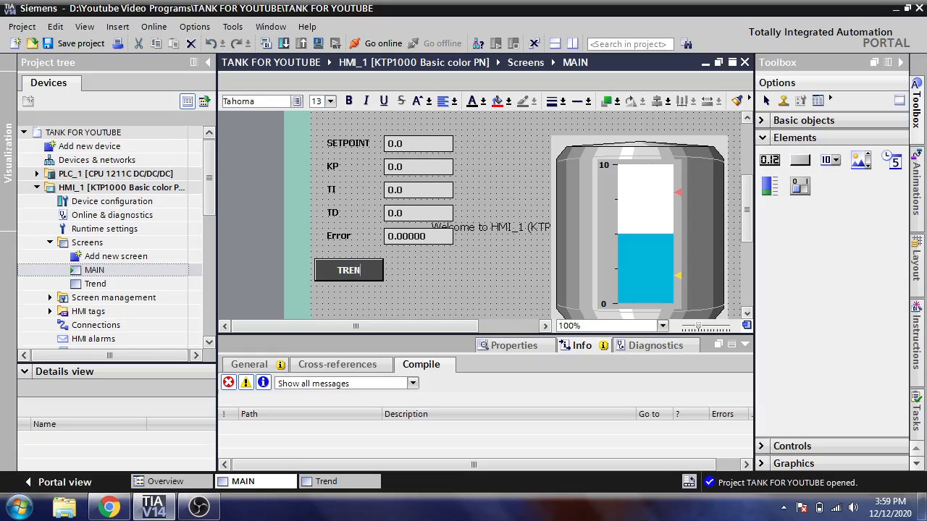
On the Trend screen, assign the ActivateScreen system function to the Press event of the MAIN button
click(341, 482)
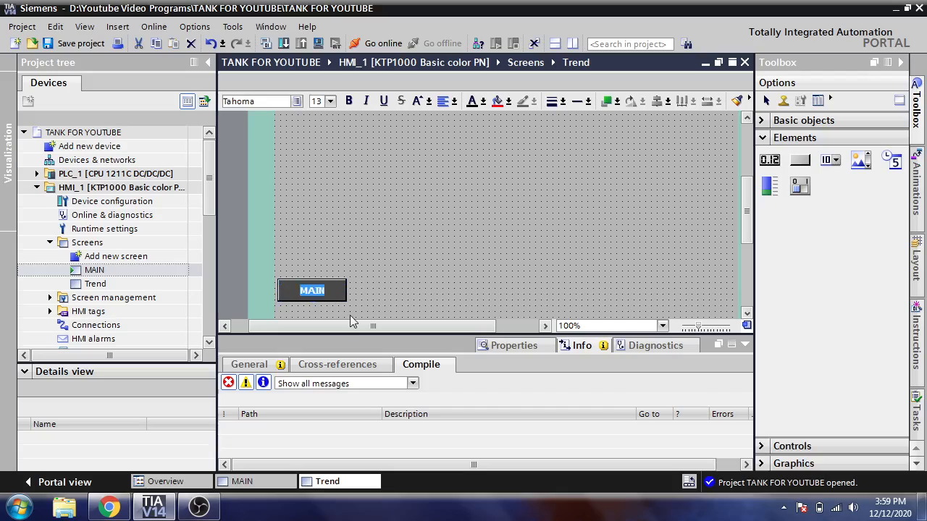
click(402, 292)
double_click(431, 278)
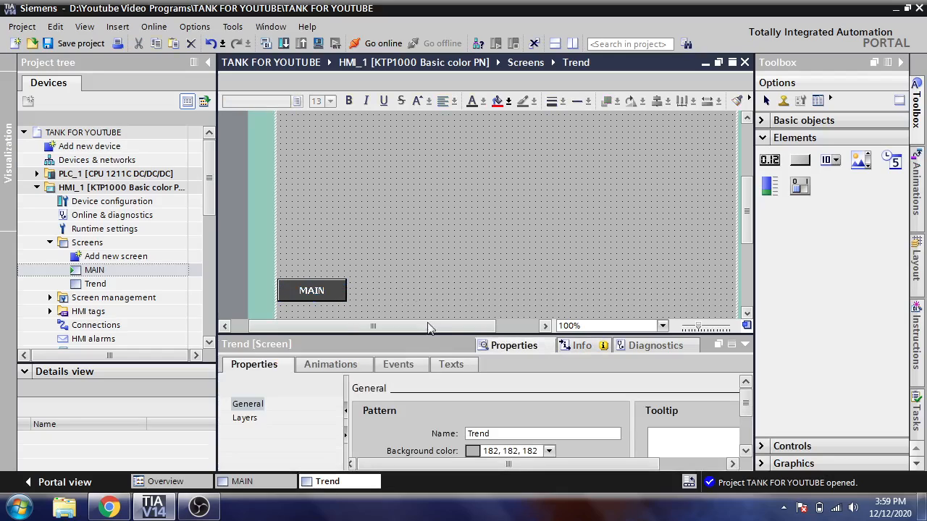
click(339, 287)
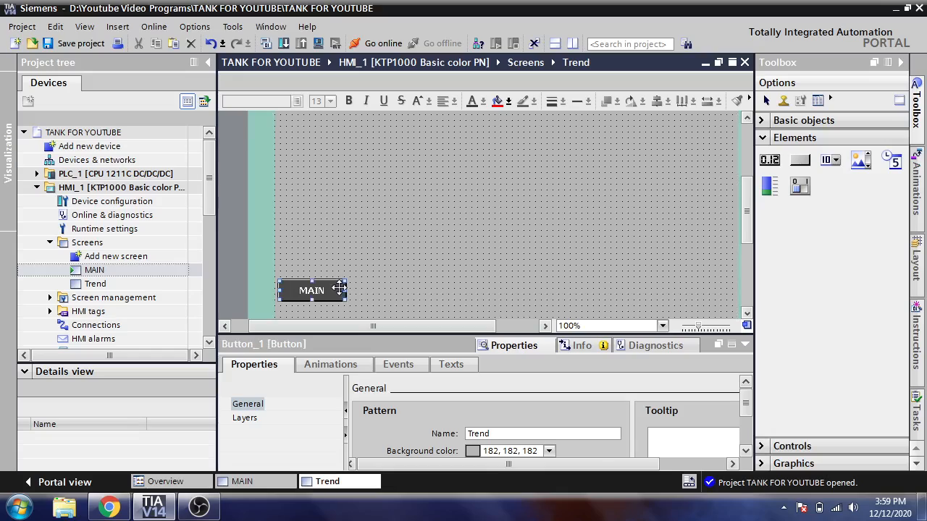
click(393, 364)
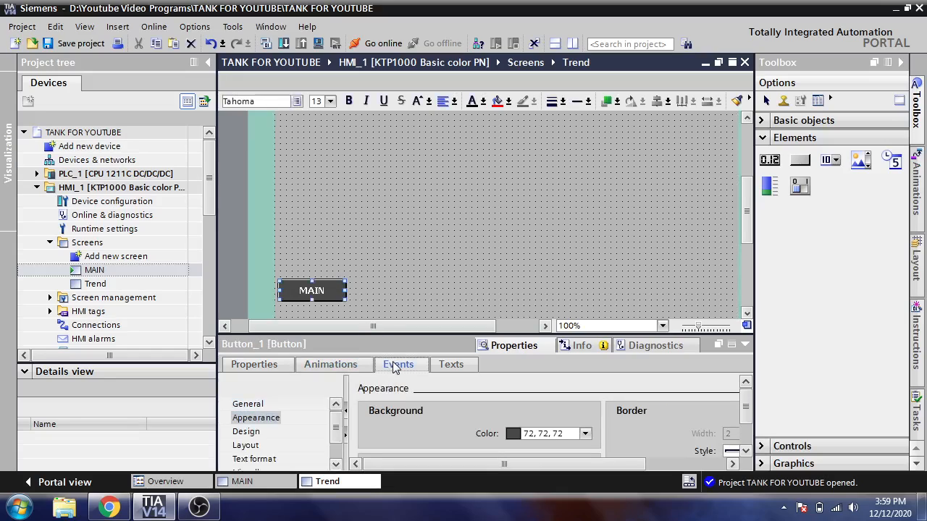
click(257, 418)
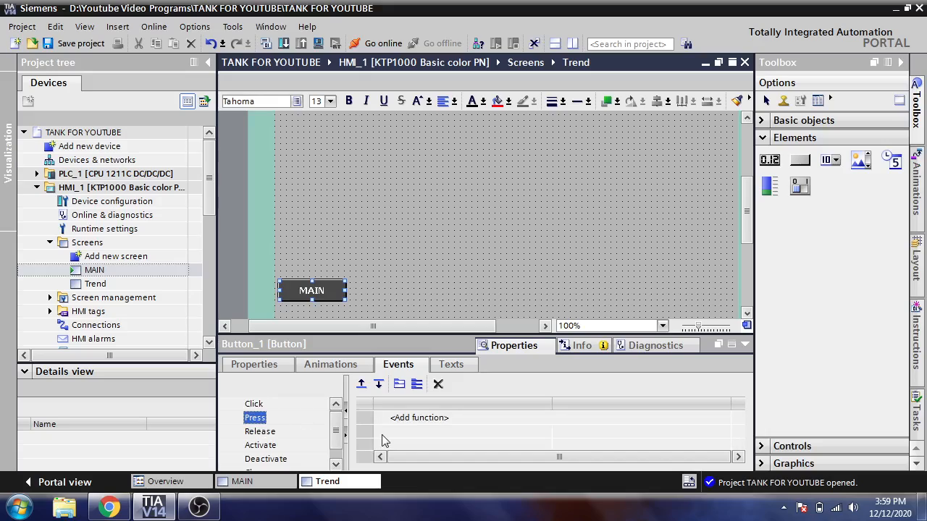
click(472, 419)
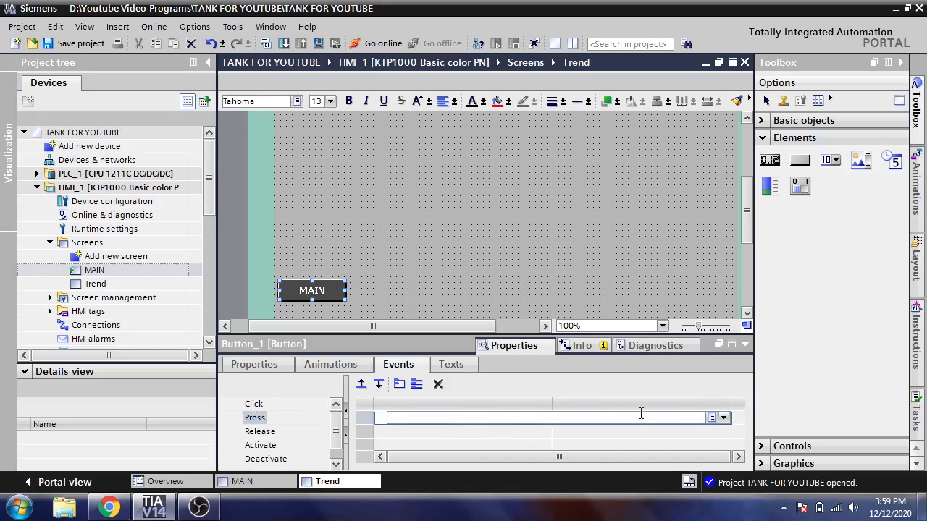
click(702, 431)
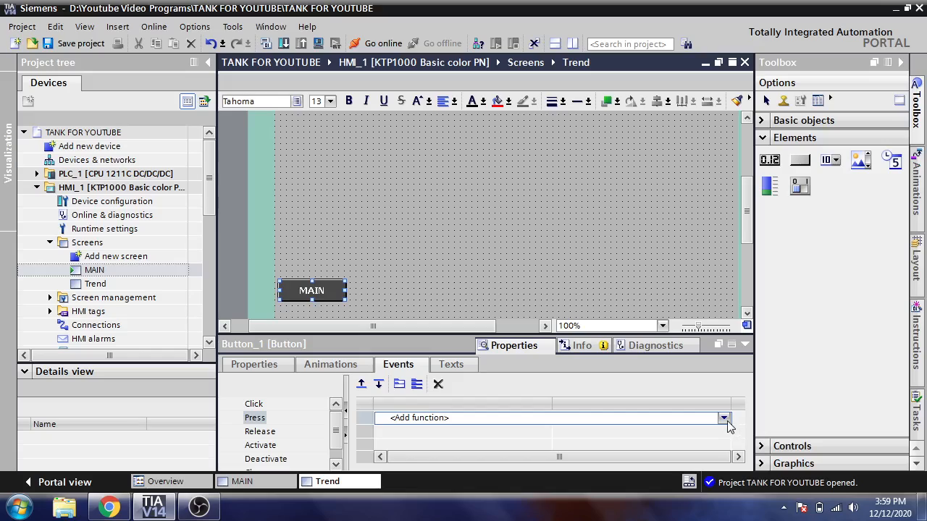
click(723, 419)
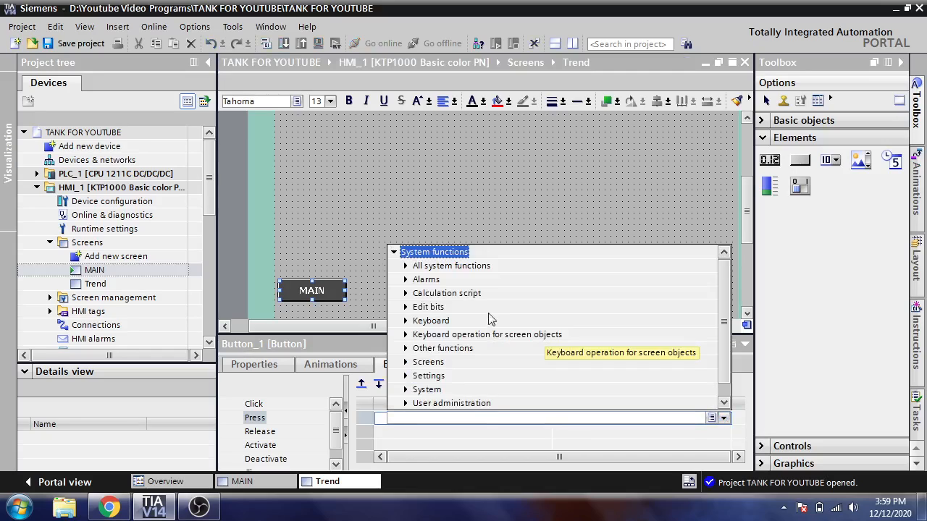
click(406, 364)
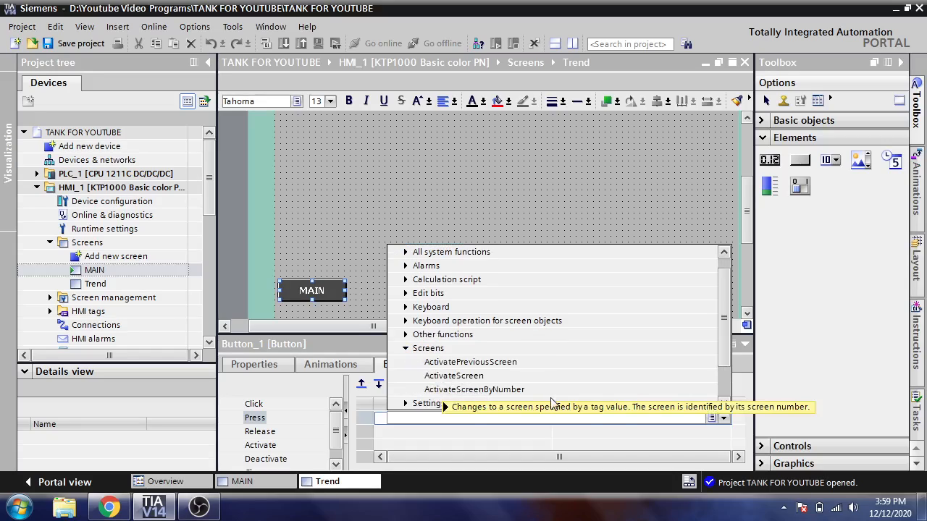
mouse_move(725, 352)
mouse_down()
mouse_move(726, 371)
mouse_move(719, 364)
mouse_up()
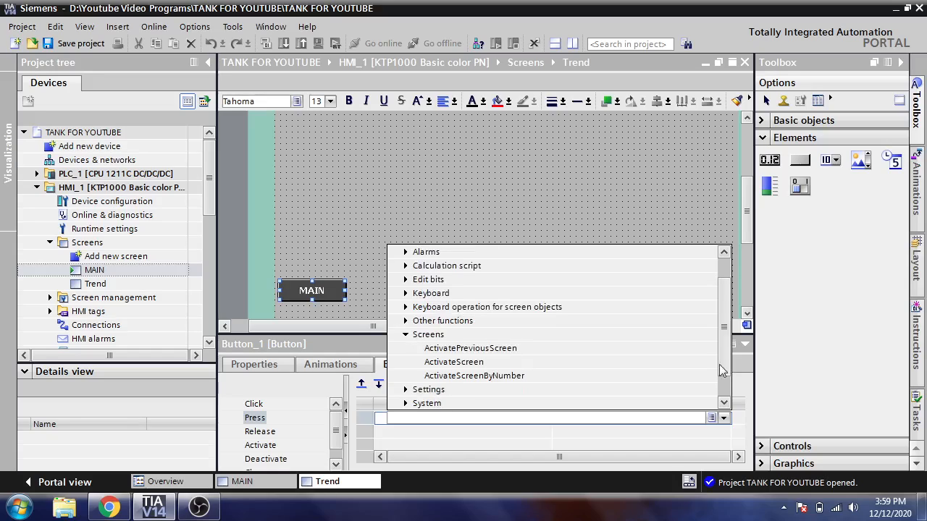
click(472, 362)
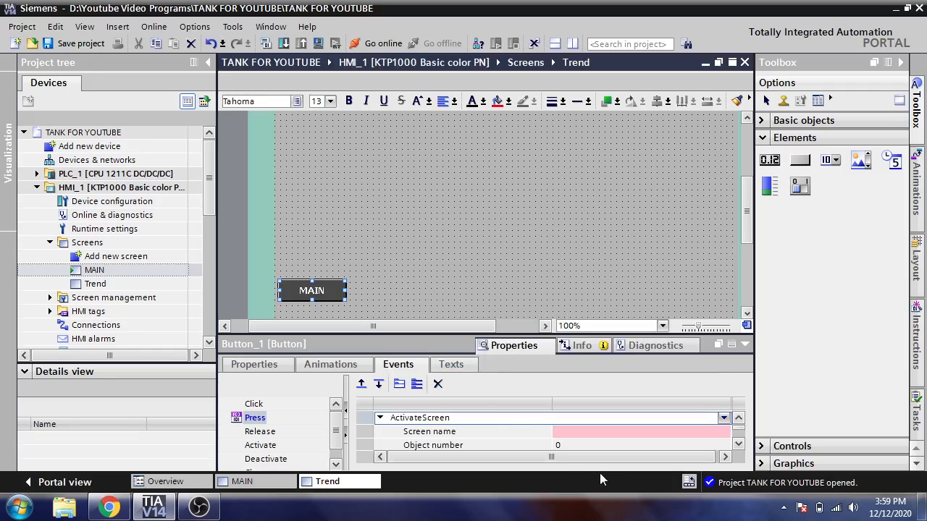
Choose MAIN as the screen name for the button's ActivateScreen function
click(639, 433)
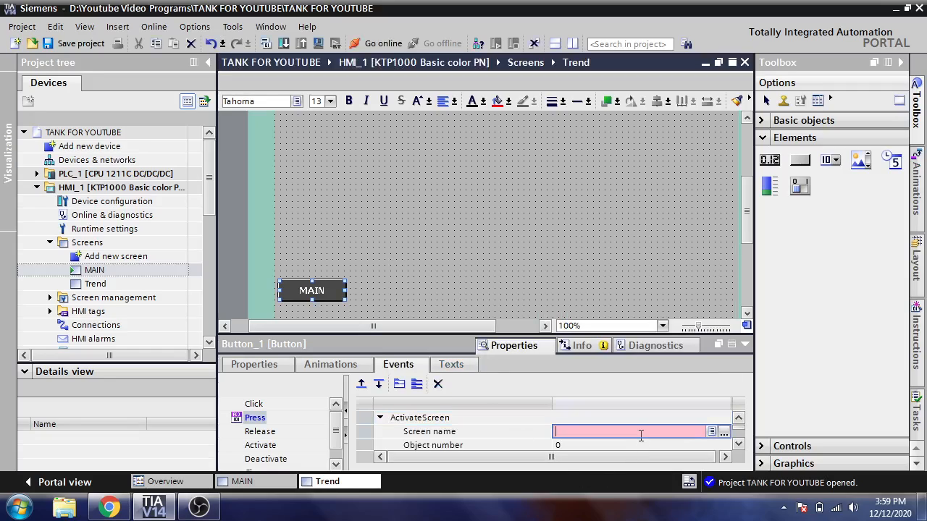
click(723, 431)
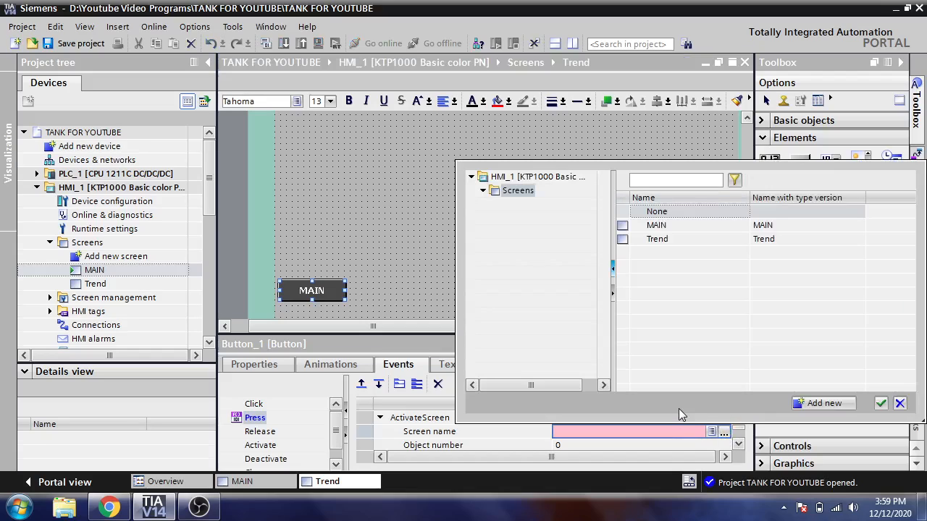
double_click(657, 227)
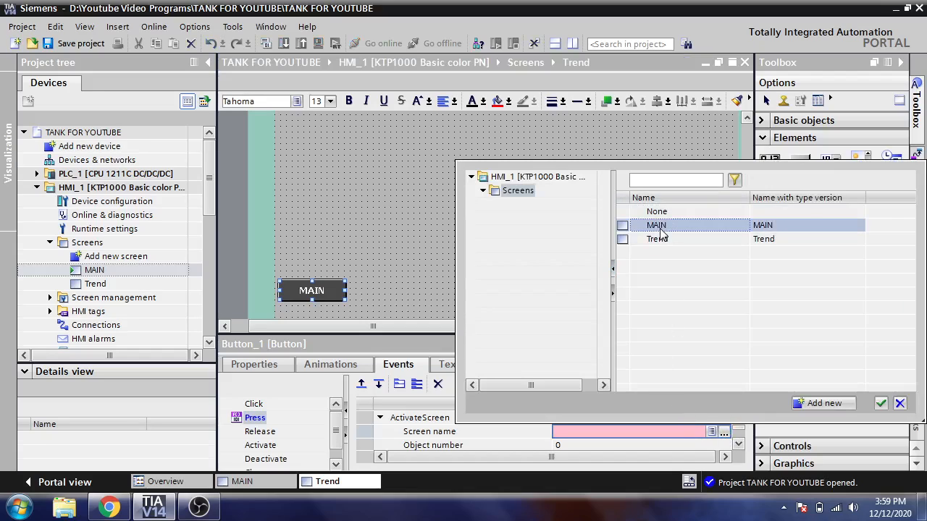
Check the ActivateScreen parameters of the MAIN button and save the project
click(739, 444)
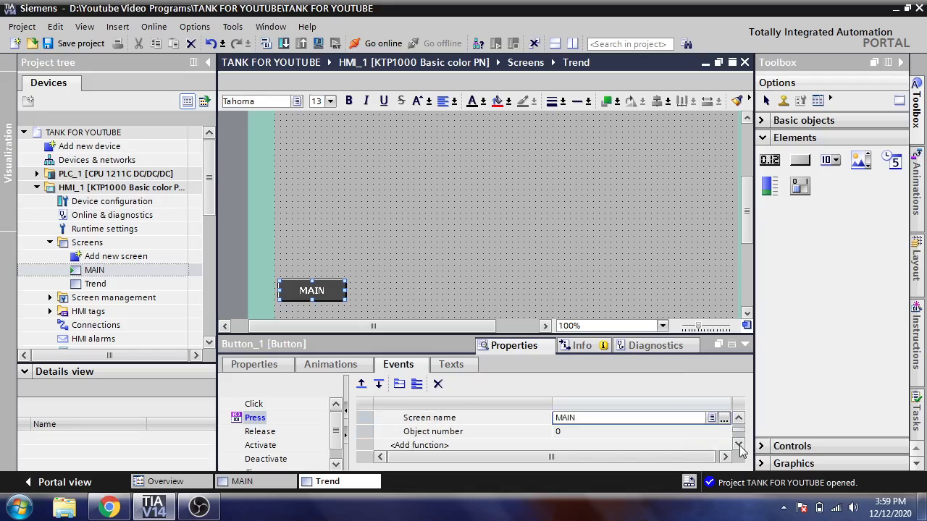
click(739, 444)
click(739, 418)
click(738, 417)
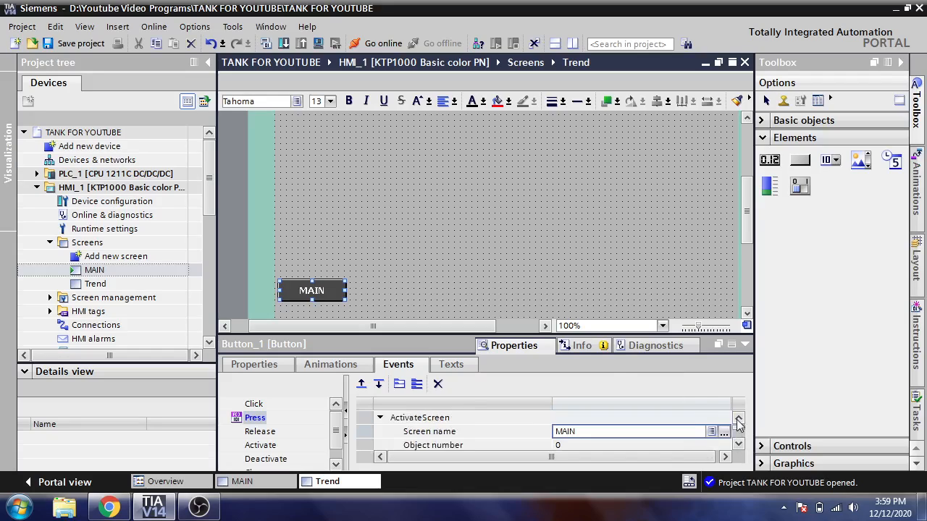
click(73, 44)
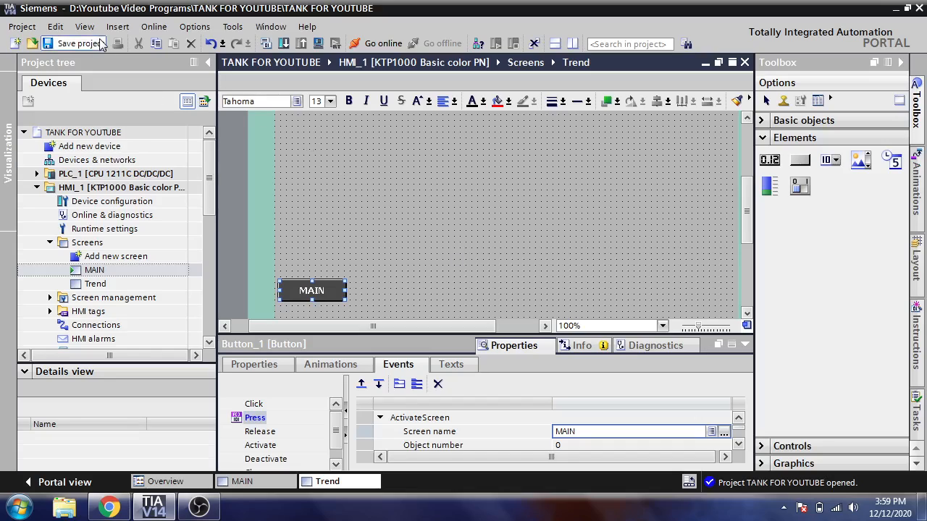
On the MAIN screen, assign the ActivateScreen system function to the Press event of the TREND button
click(250, 482)
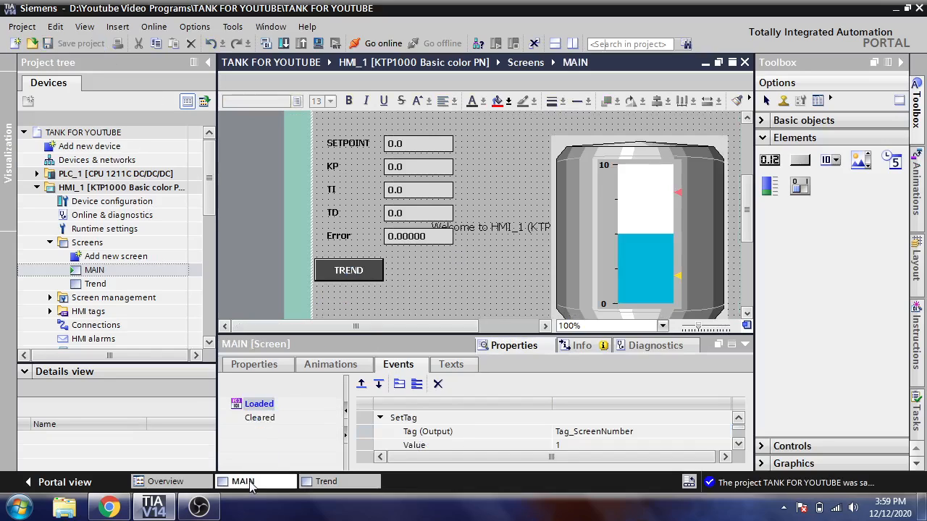
click(349, 277)
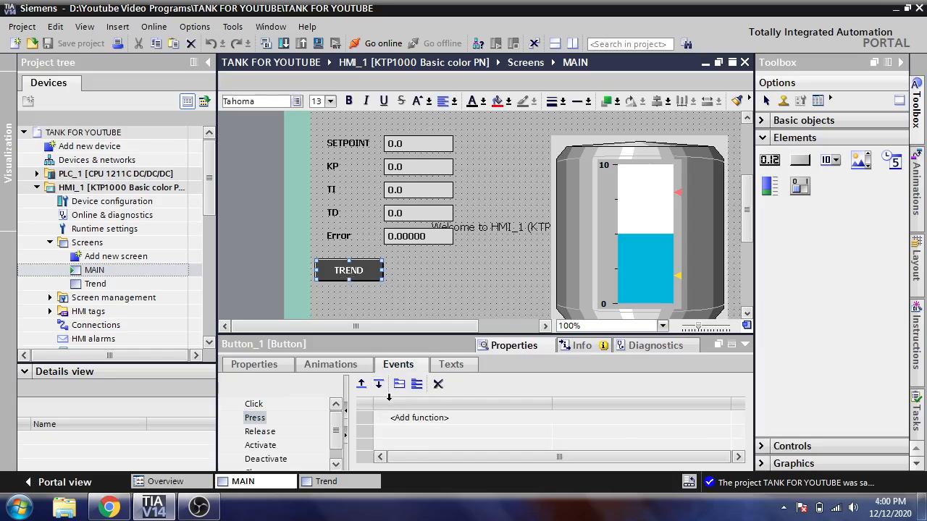
click(411, 418)
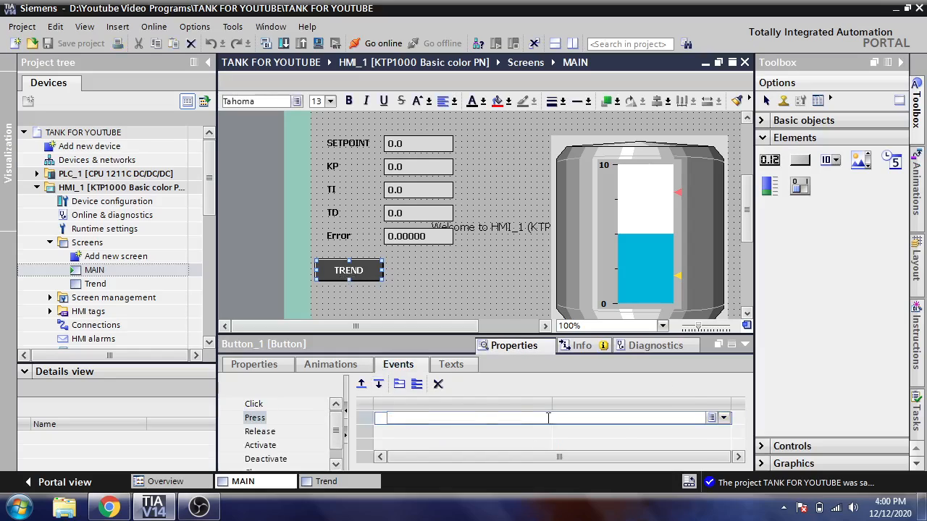
click(724, 418)
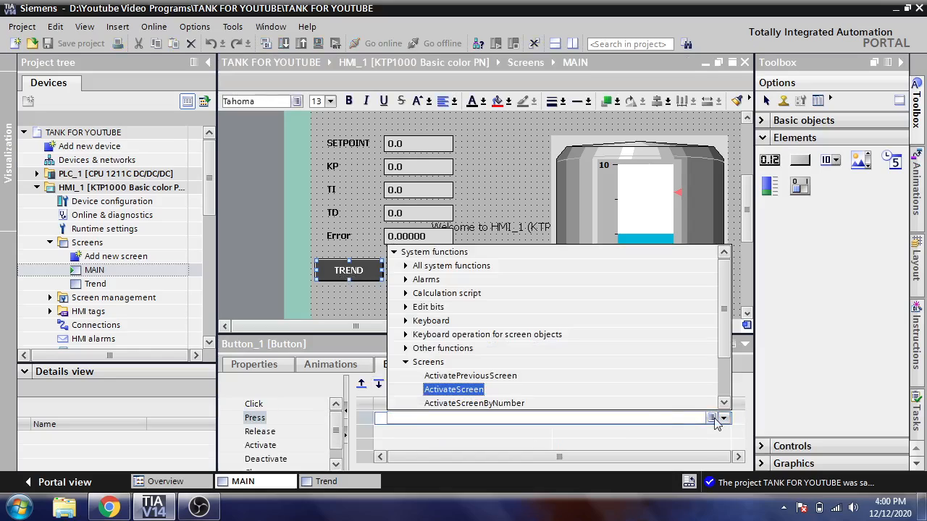
click(467, 390)
Choose Trend as the screen name for the TREND button's ActivateScreen function
click(622, 433)
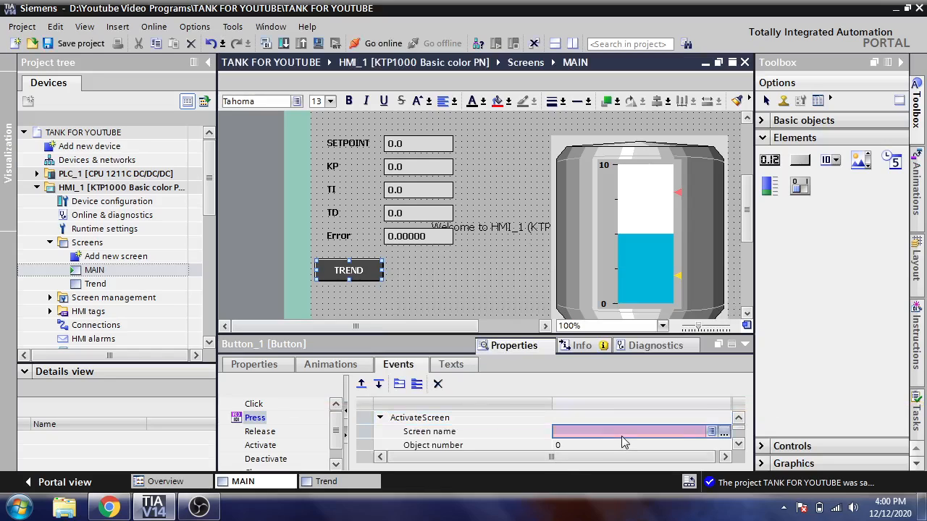
click(724, 432)
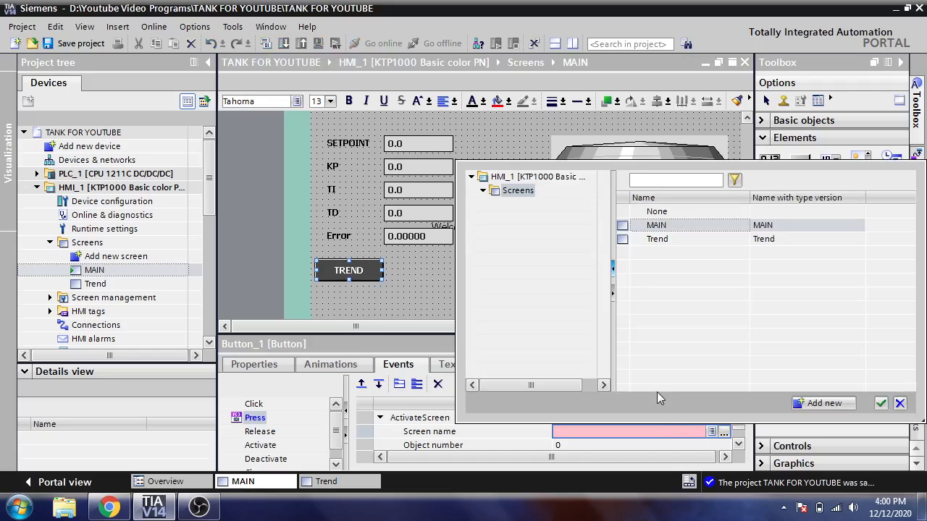
double_click(657, 239)
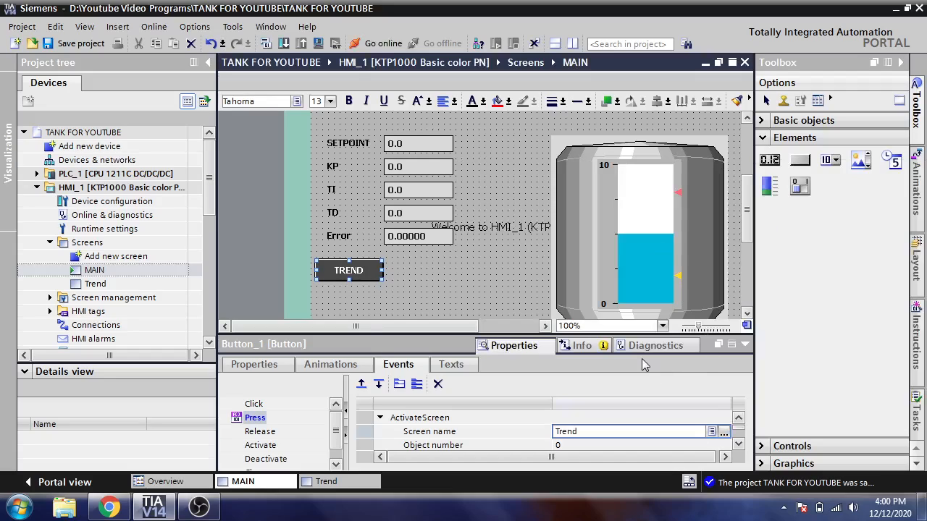
Save the project and compile it
click(500, 300)
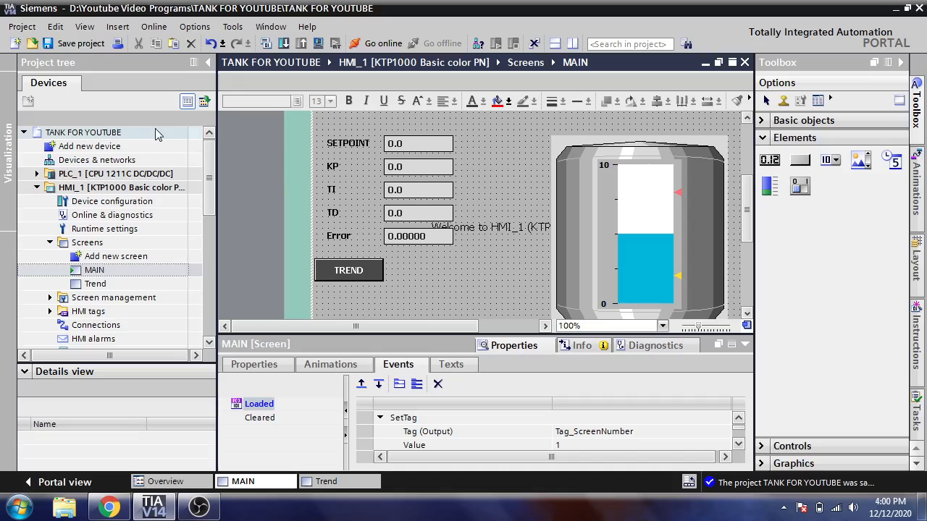
click(78, 45)
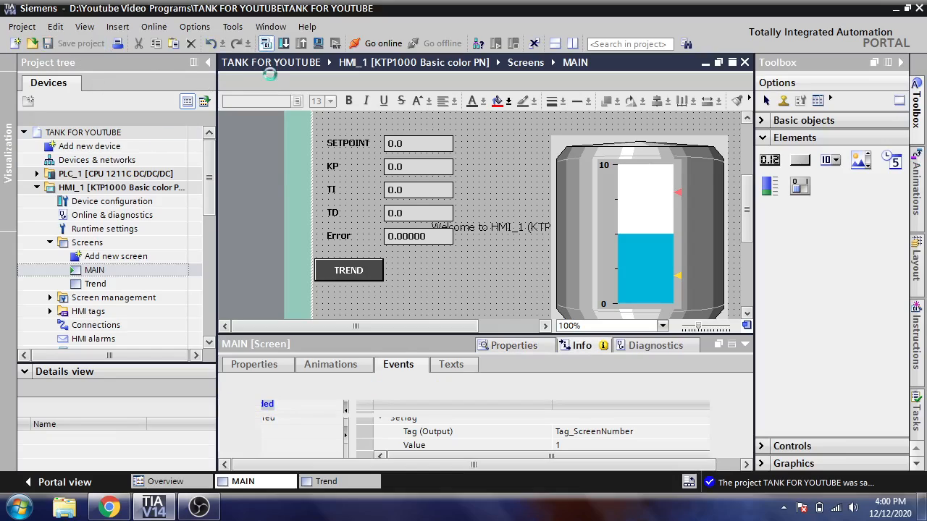
drag(383, 335, 396, 439)
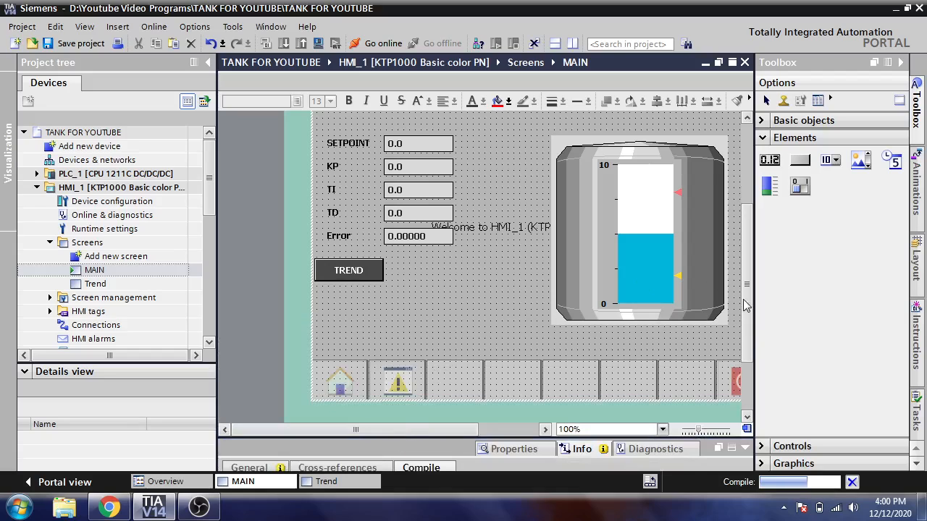
Add a text field reading MAIN SCREEN just below the Root screen header on the MAIN screen
drag(746, 274, 746, 194)
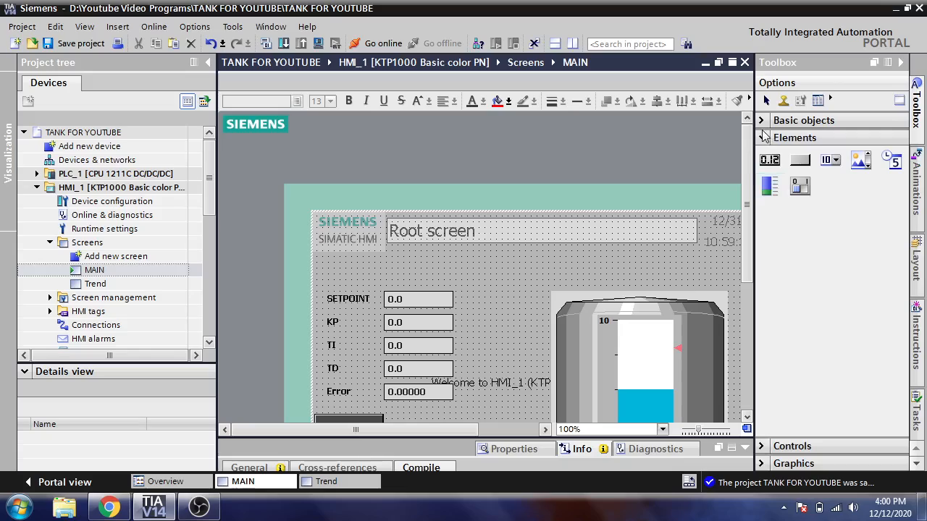
click(789, 138)
click(803, 120)
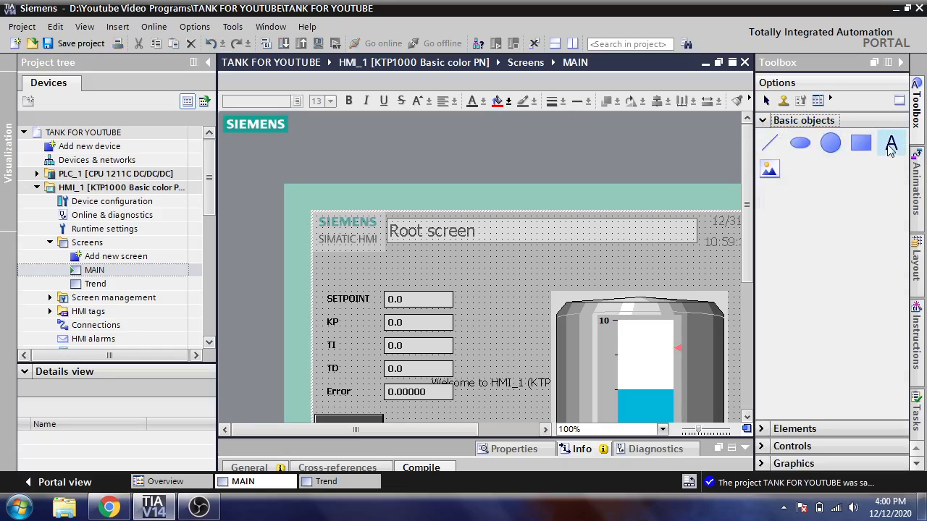
click(464, 258)
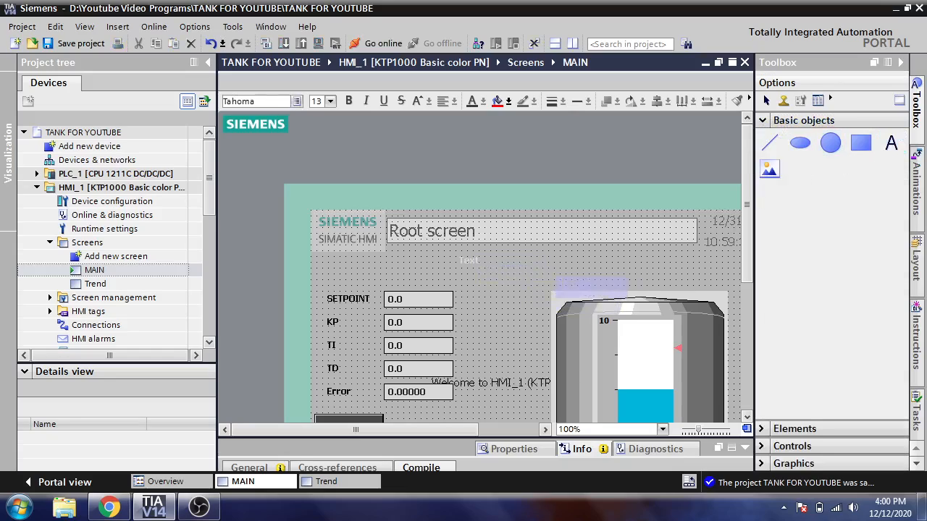
text(M)
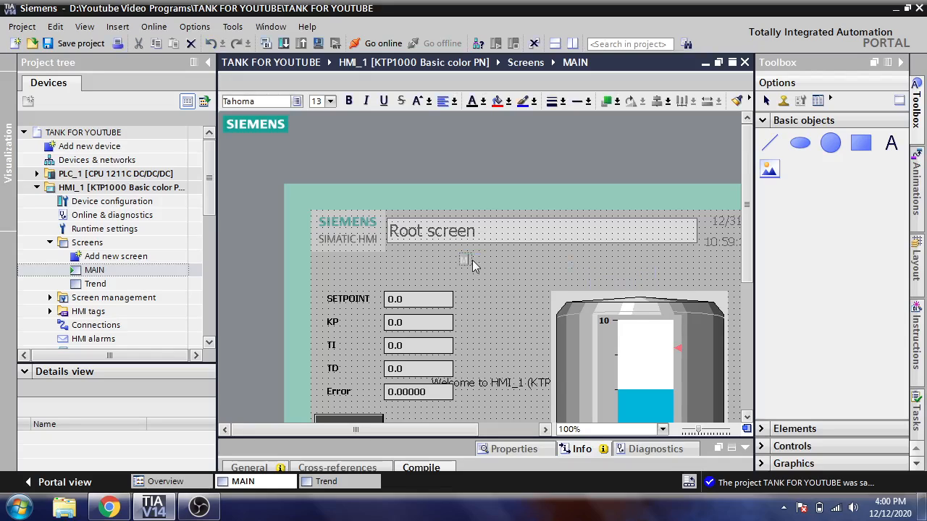
text(AIN SCREEN)
click(499, 277)
click(498, 291)
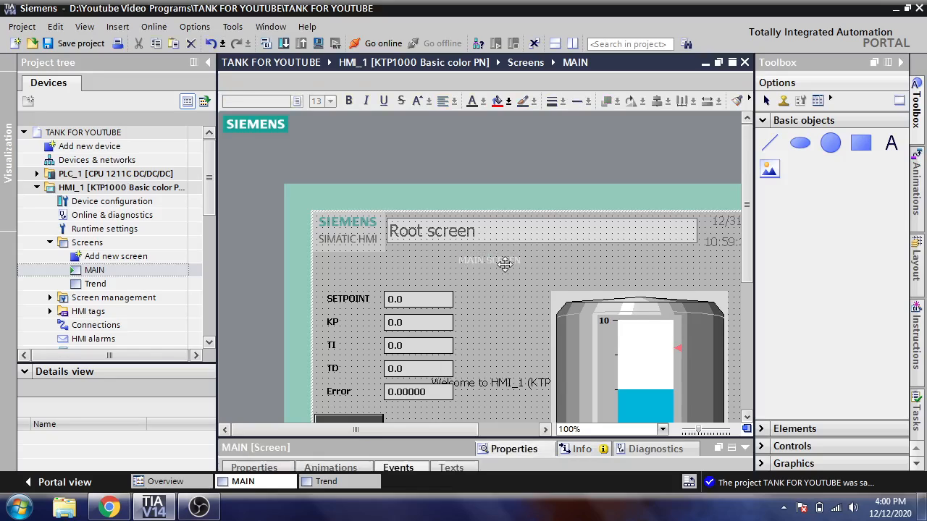
Set the text color of the MAIN SCREEN text field to black (0, 0, 0)
double_click(503, 264)
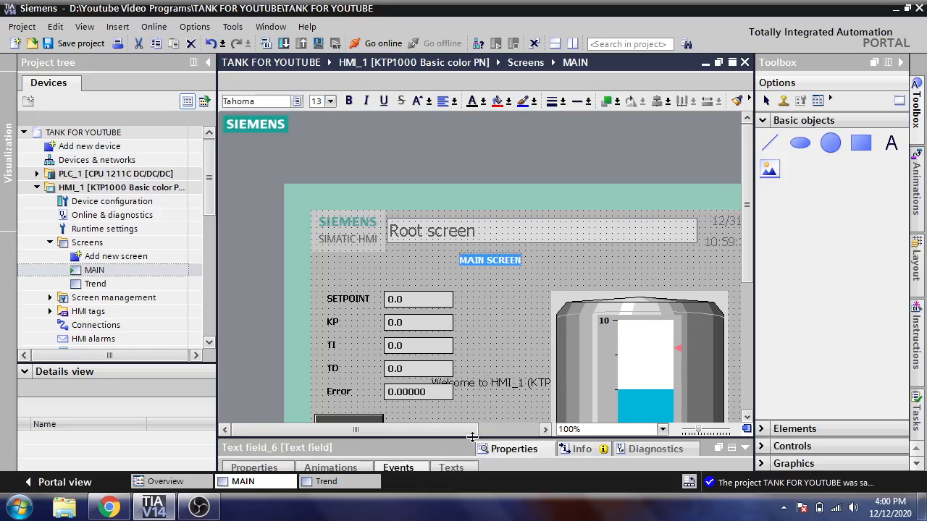
drag(471, 436, 471, 312)
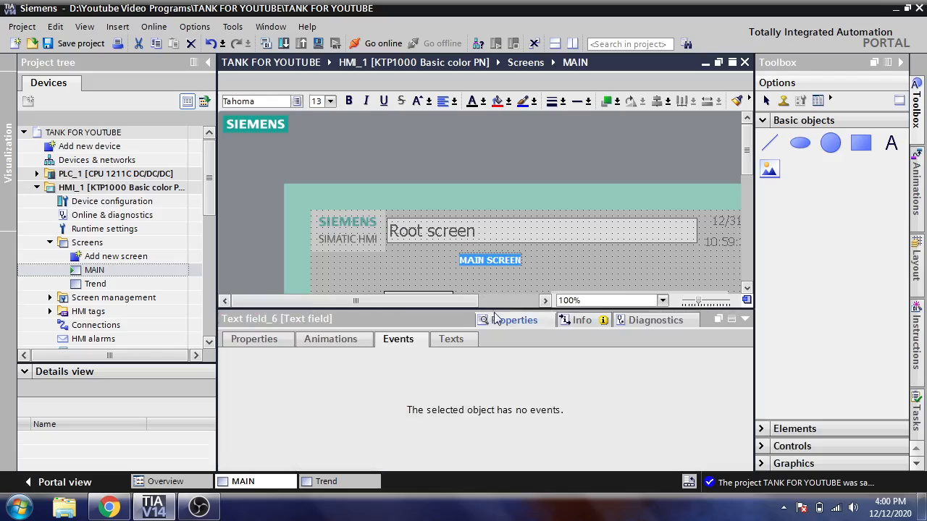
click(285, 338)
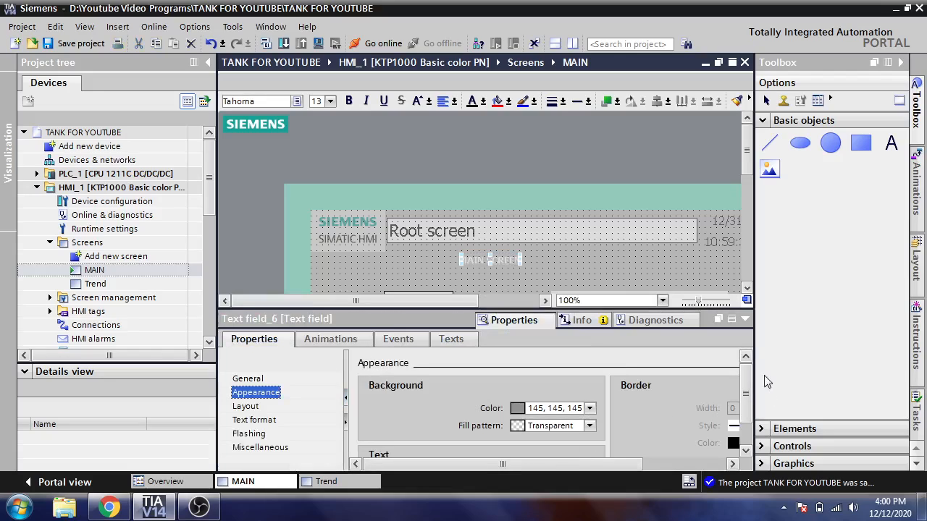
scroll(739, 390, down, 1)
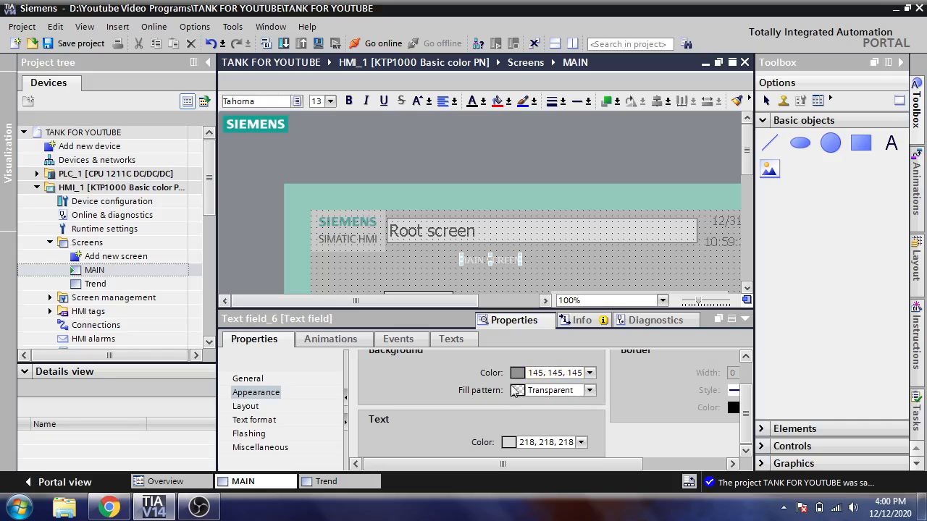
click(580, 442)
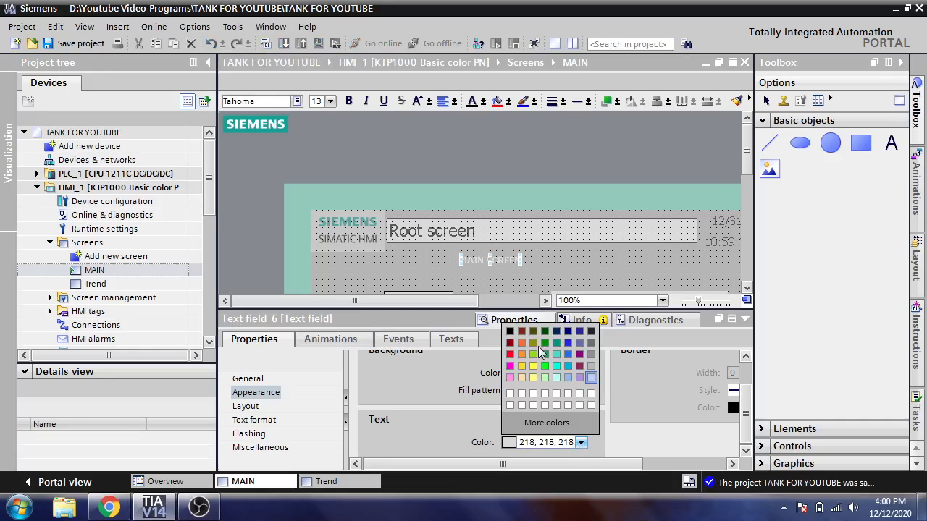
click(510, 331)
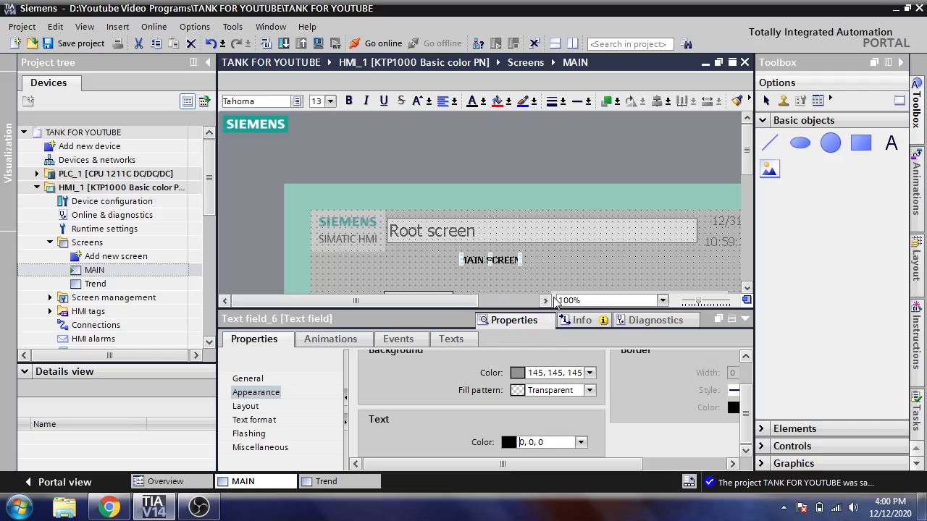
Set the font size of the MAIN SCREEN text field to 21
click(258, 399)
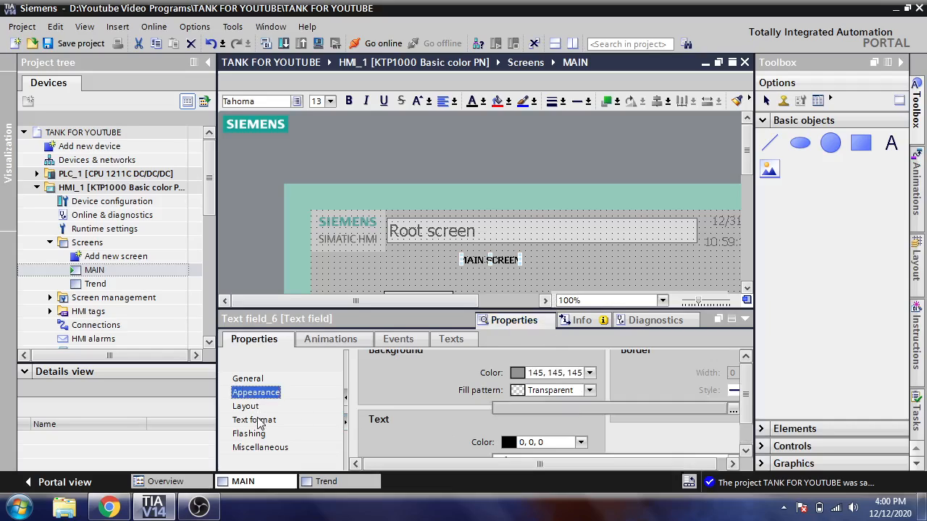
click(257, 420)
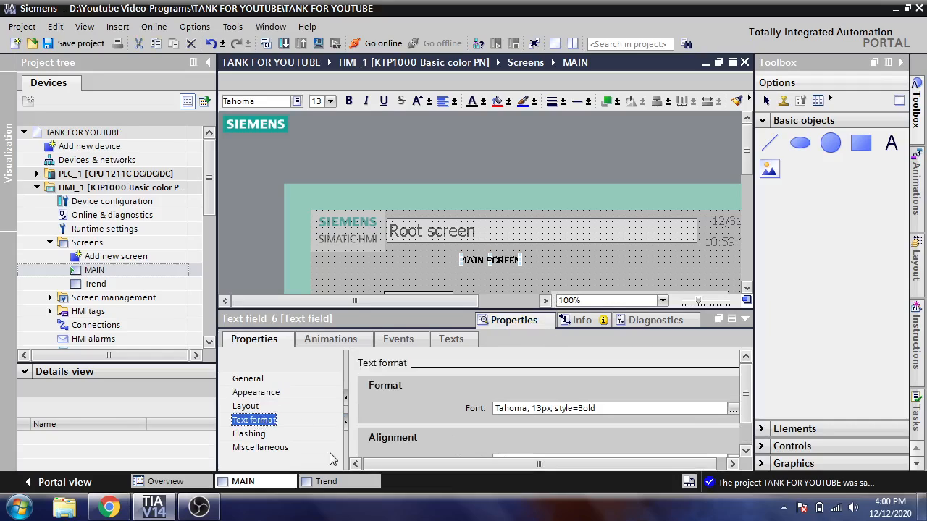
click(733, 410)
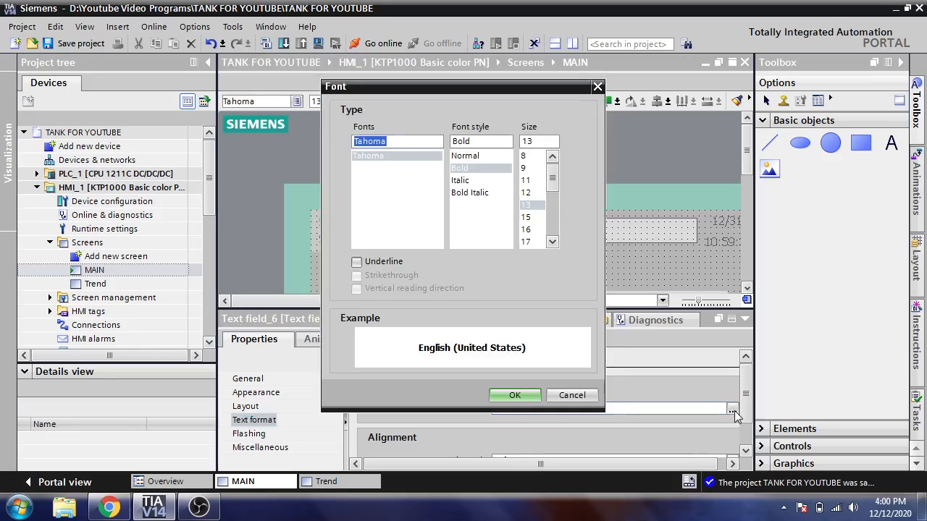
click(553, 242)
click(552, 240)
click(533, 241)
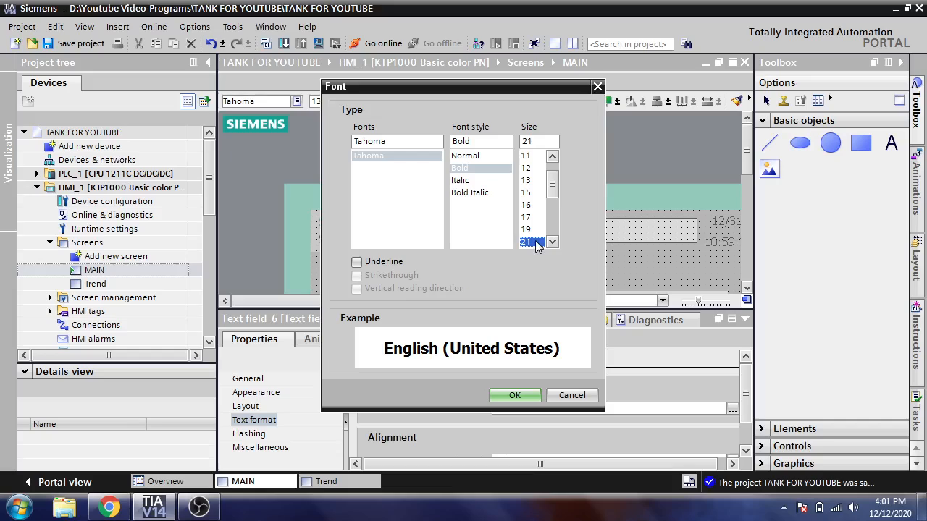
click(516, 394)
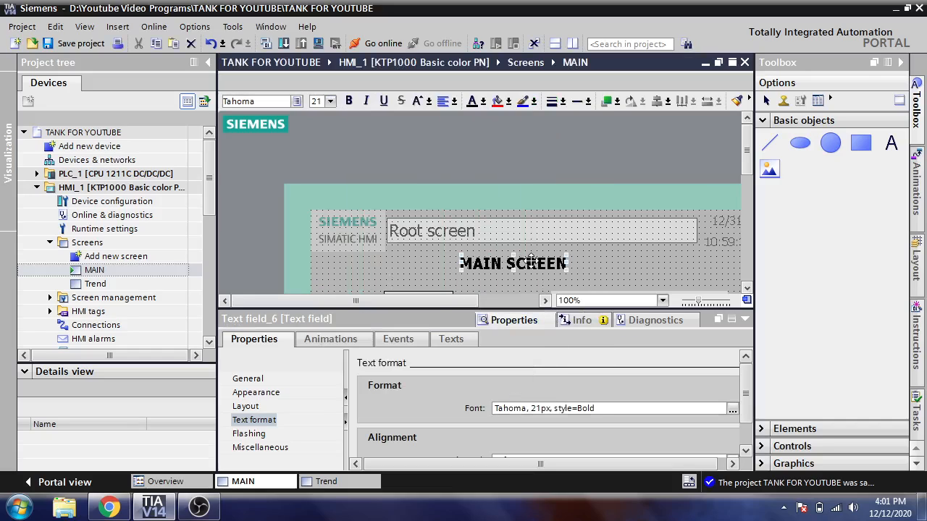
Copy the MAIN SCREEN text field to the Trend screen and place the copy near the upper edge, roughly centred
right_click(531, 260)
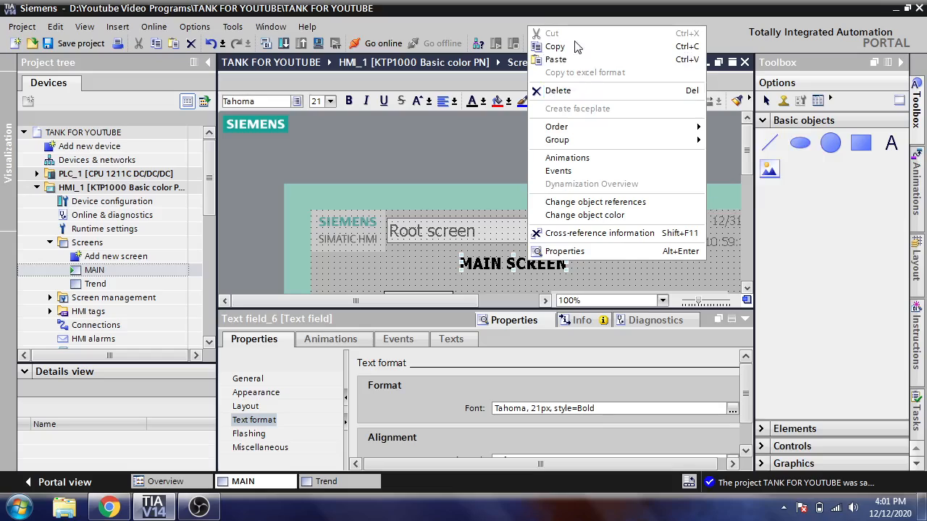
click(576, 46)
click(326, 481)
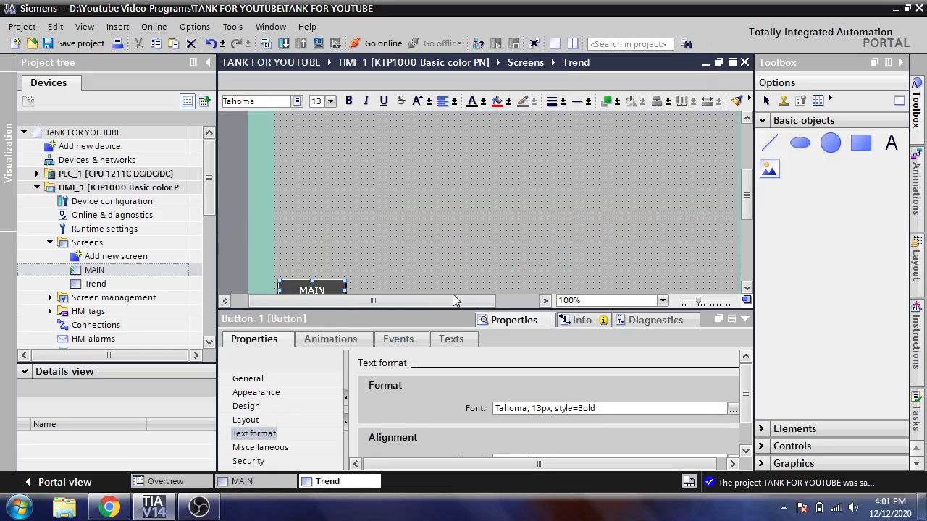
scroll(673, 203, up, 5)
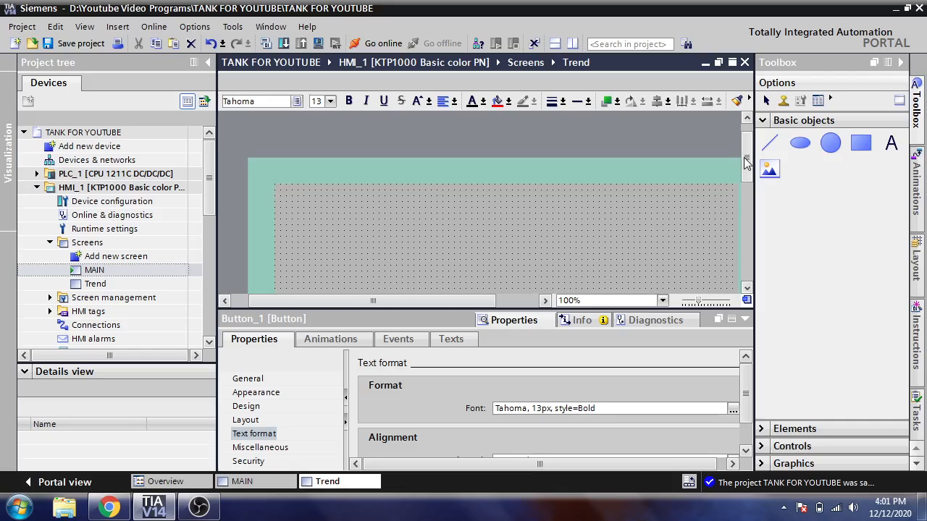
click(474, 172)
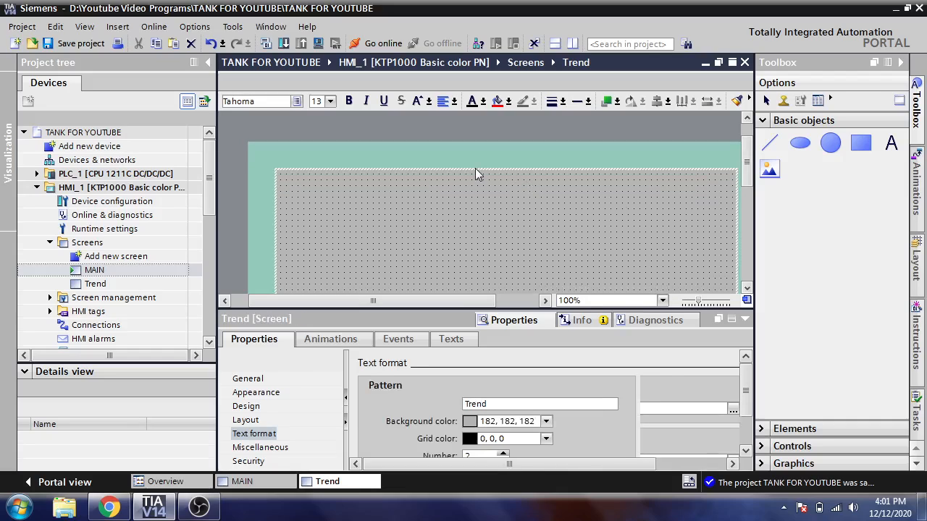
right_click(474, 172)
click(486, 192)
drag(493, 233, 533, 196)
Change the text of the copied text field on the Trend screen to TREND SCREEN
double_click(535, 194)
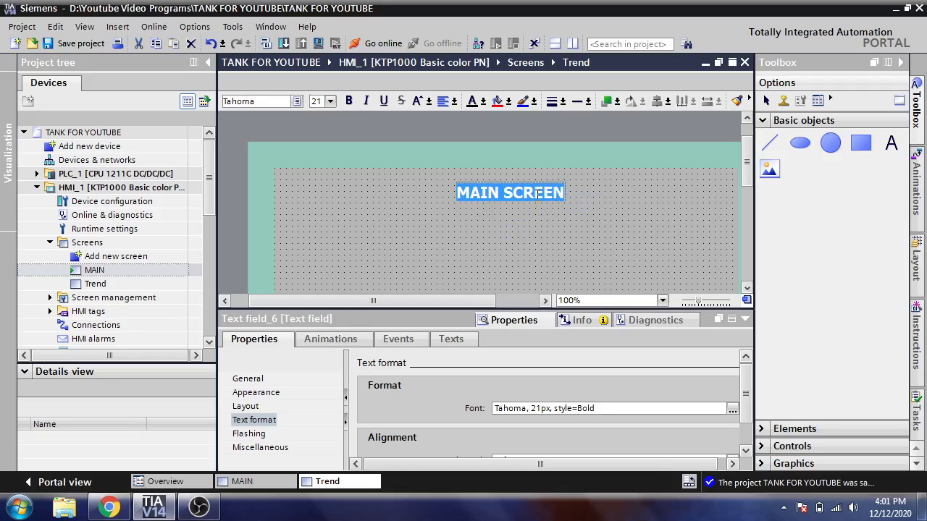
text(TREND)
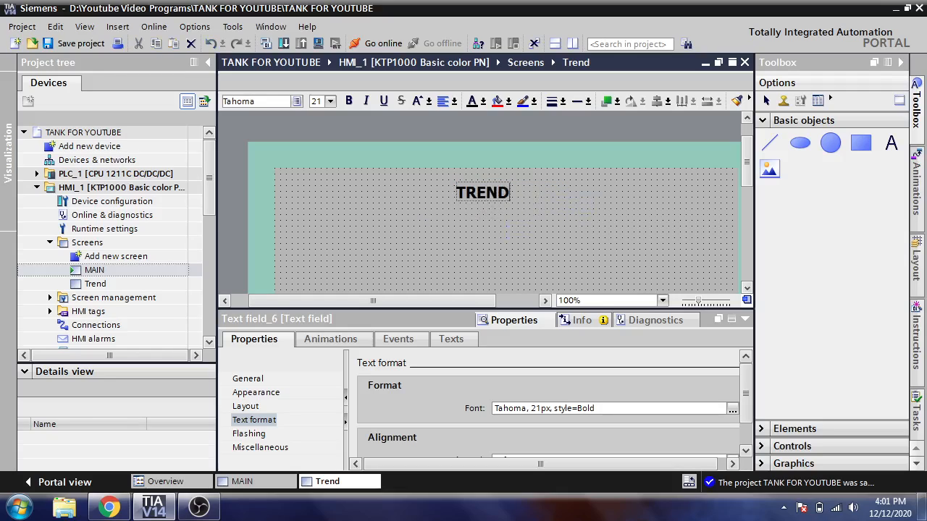
text( SCREE)
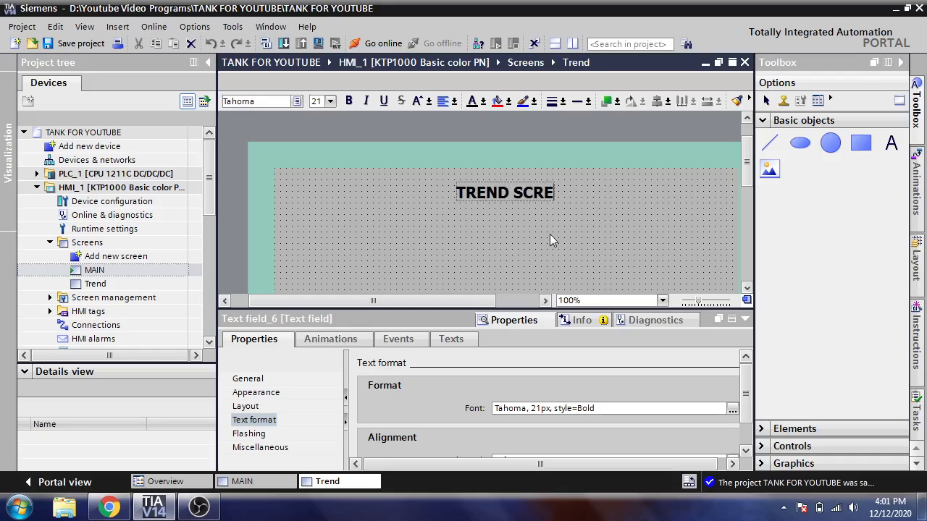
text( N)
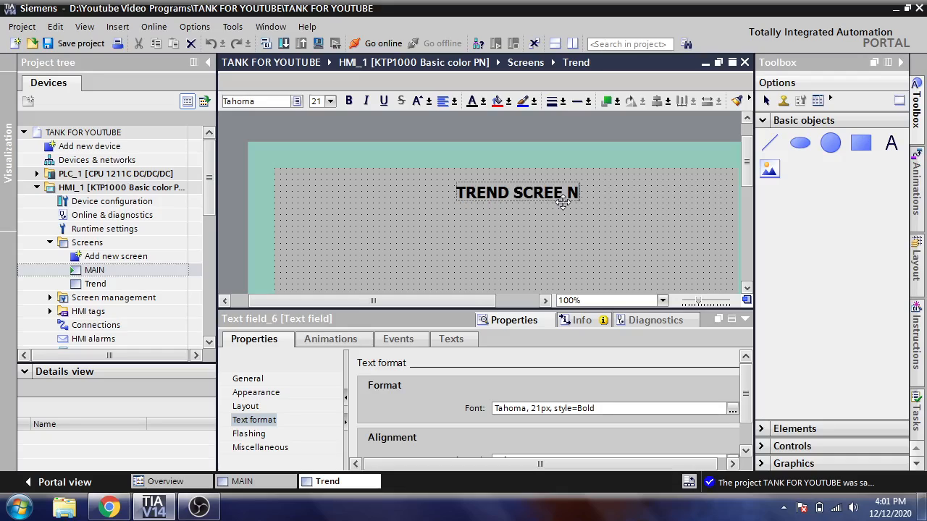
key(Left)
key(BackSpace)
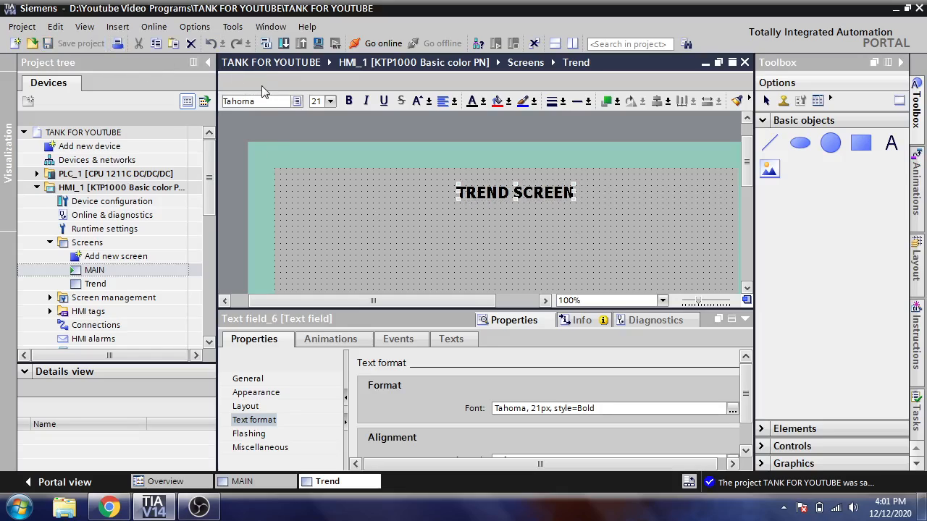
Compile HMI_1 and return to the MAIN screen with its editing area enlarged
click(264, 44)
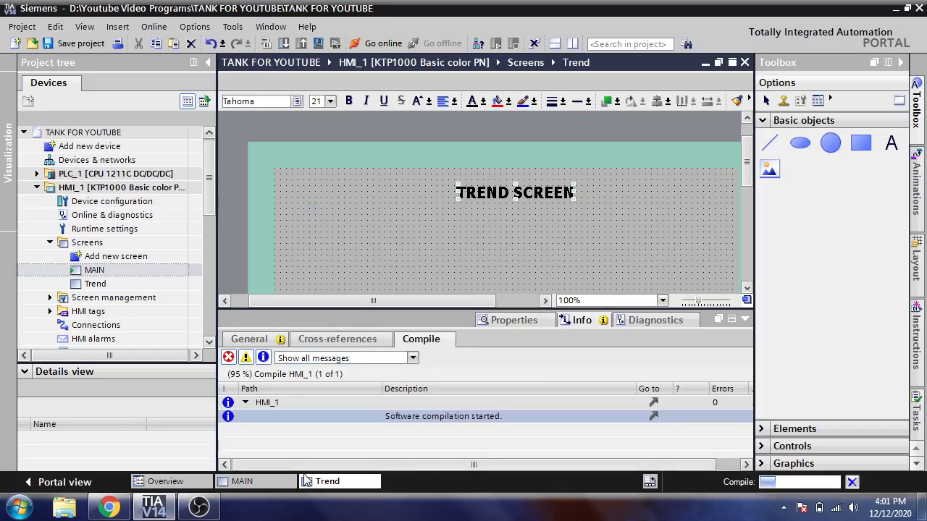
click(246, 482)
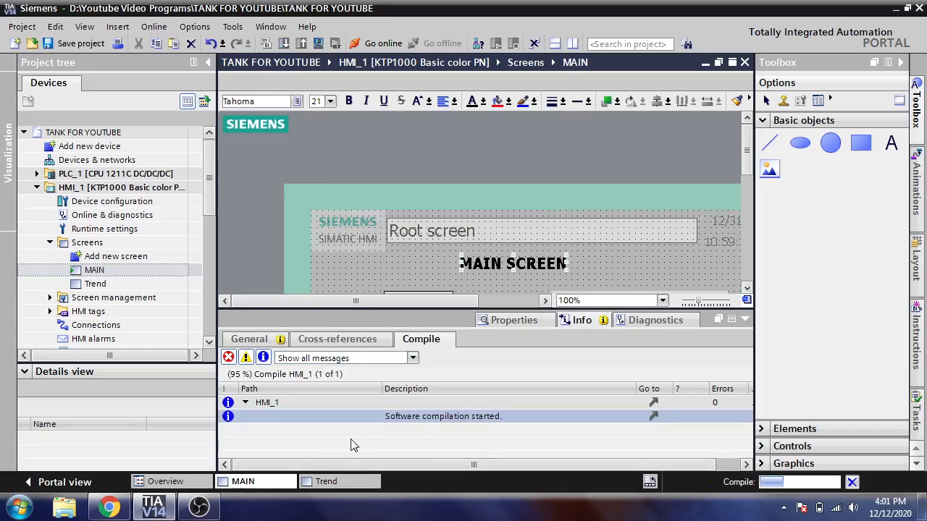
drag(489, 309, 489, 406)
click(500, 317)
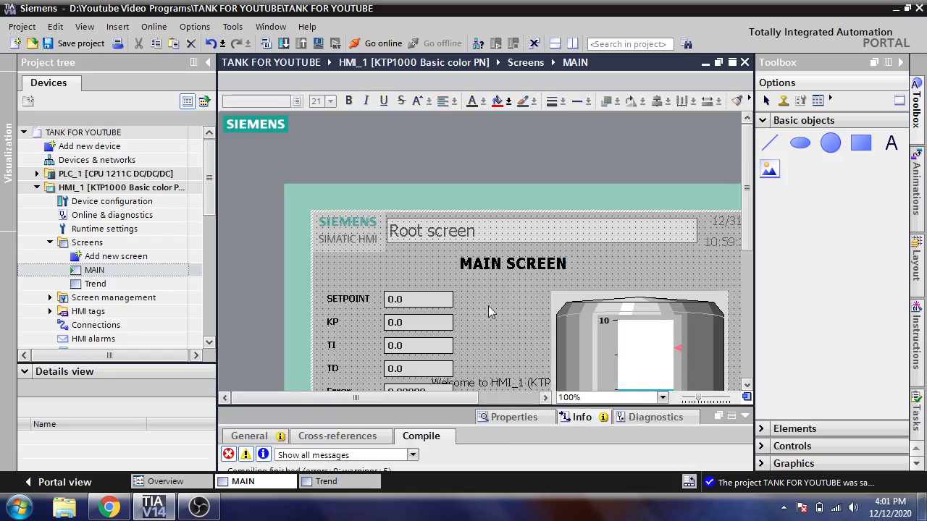
Start the HMI simulation from the MAIN screen, then widen and reposition the simulator window to show the whole panel width
click(320, 44)
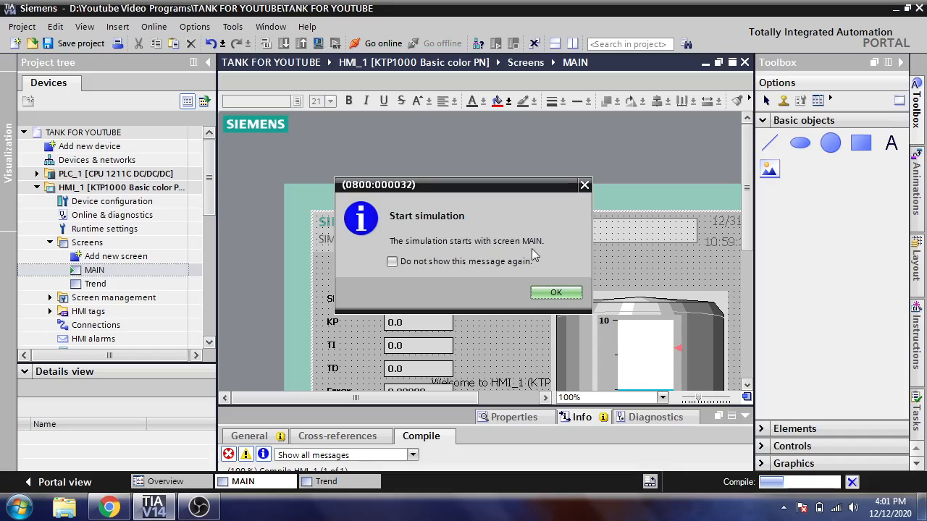
click(555, 292)
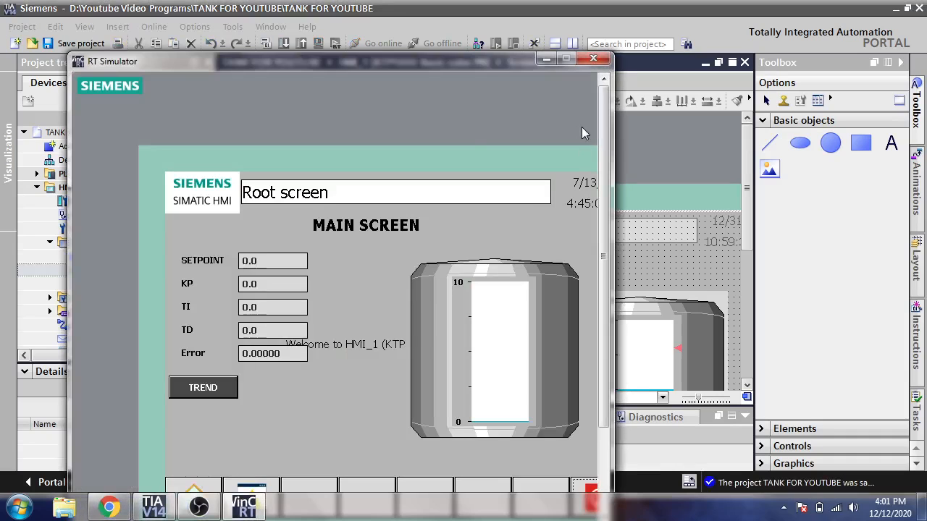
drag(612, 215, 741, 213)
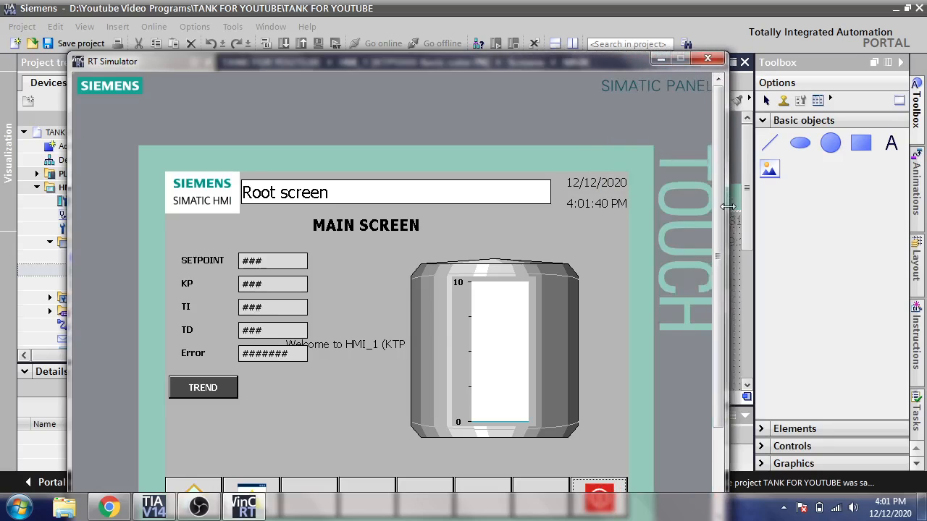
drag(542, 64, 582, 13)
Test the TREND and MAIN buttons by switching repeatedly between both simulated screens, then close the simulator
click(269, 337)
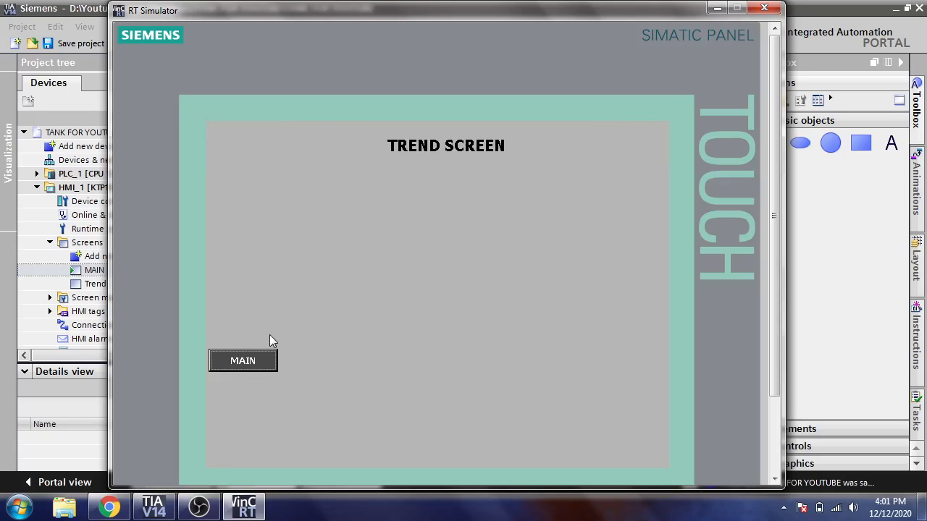
click(259, 361)
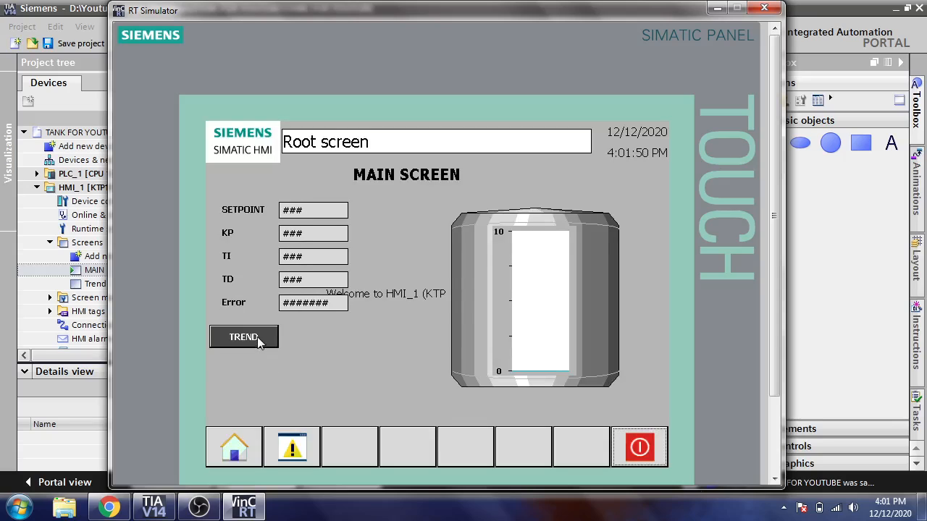
click(259, 338)
click(250, 362)
click(250, 342)
click(250, 355)
click(254, 344)
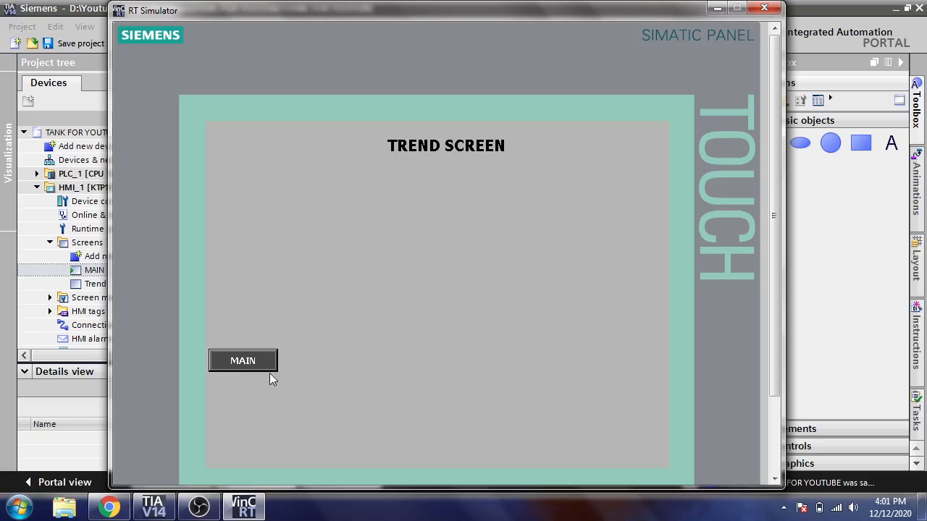
click(267, 367)
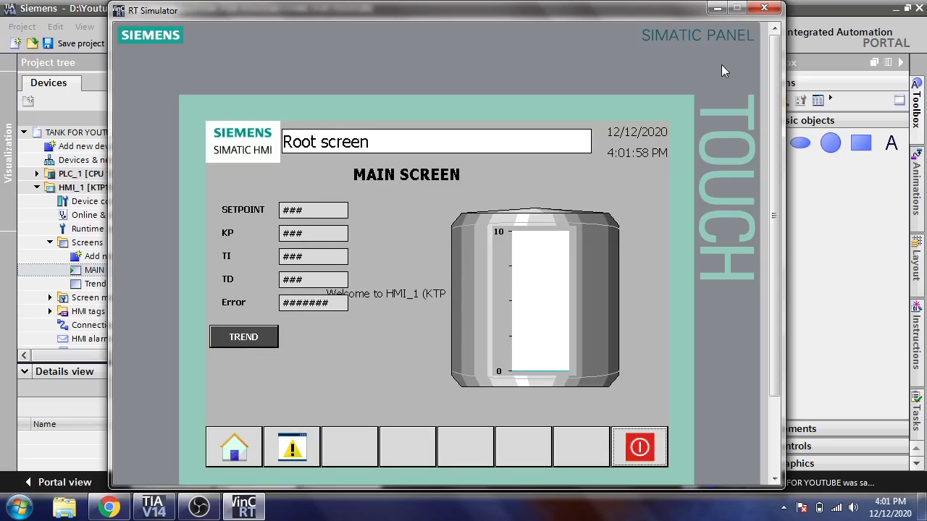
click(765, 9)
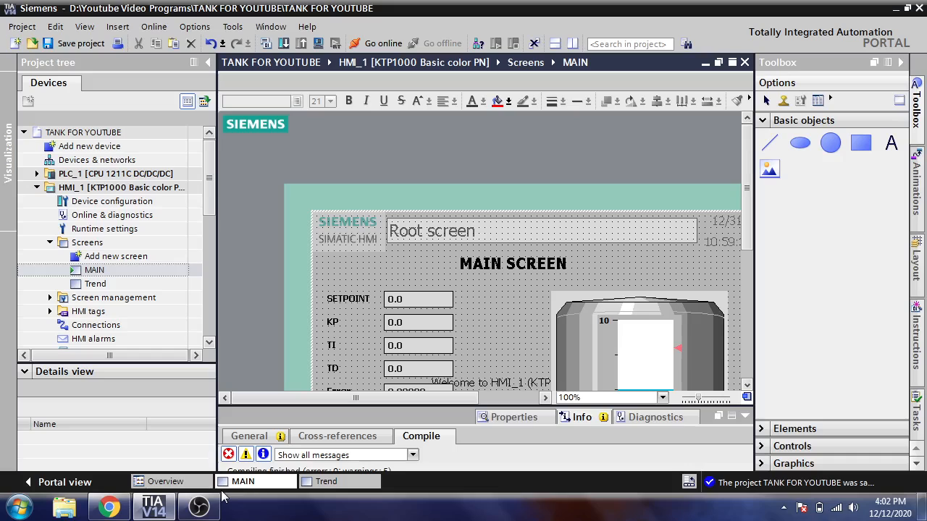
click(199, 506)
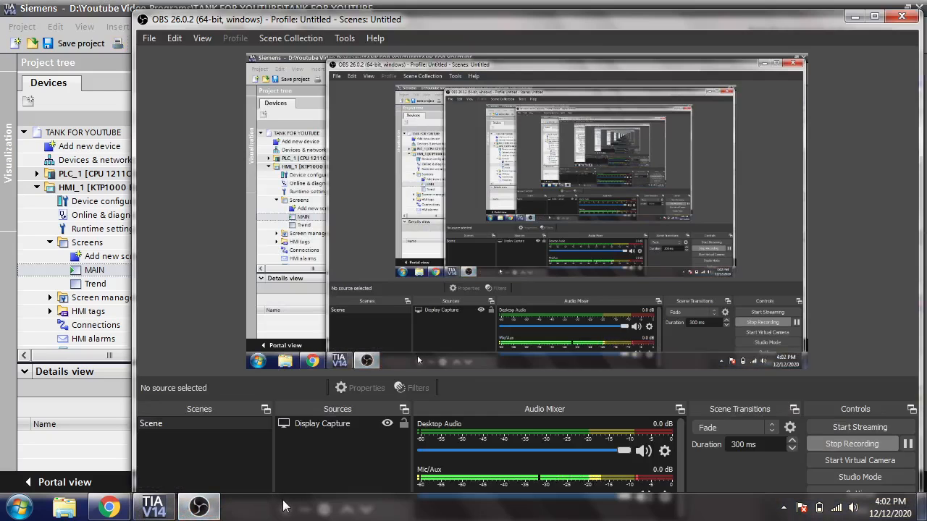